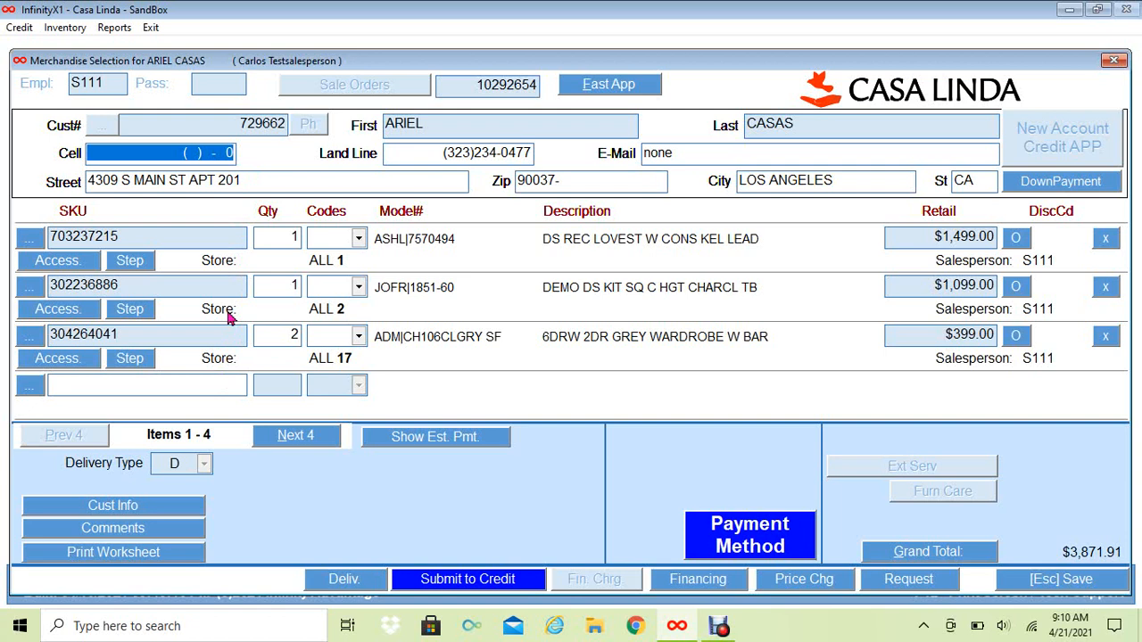
Step: Review the sale's financing sources and start the sale's credit submission
{"action": "left_click", "coordinate": [719, 587]}
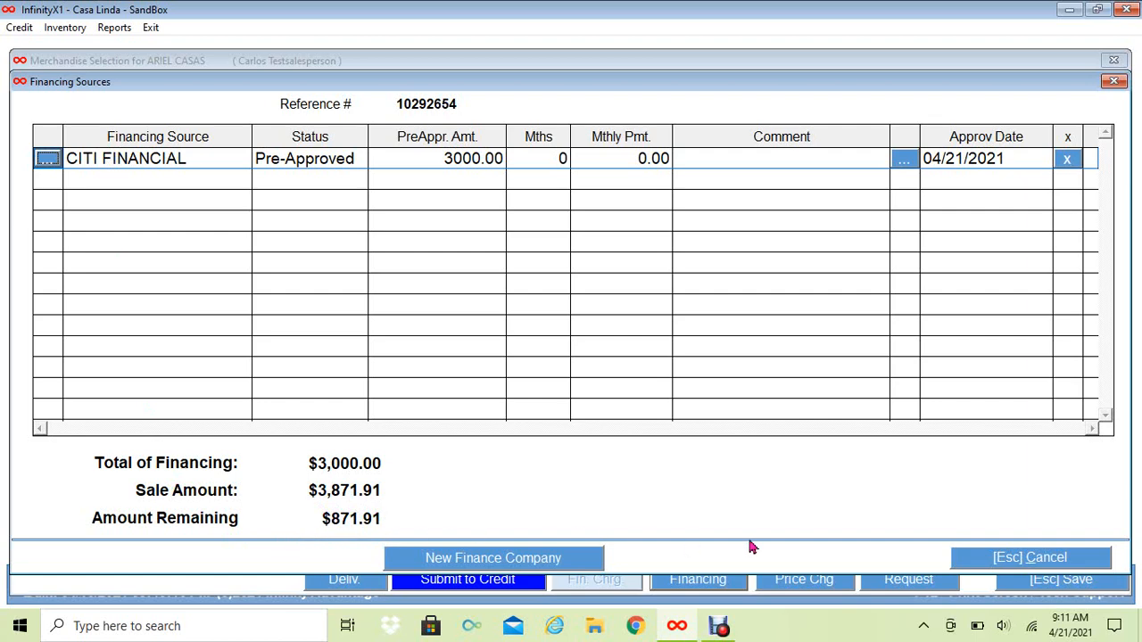
{"action": "left_click", "coordinate": [1002, 559]}
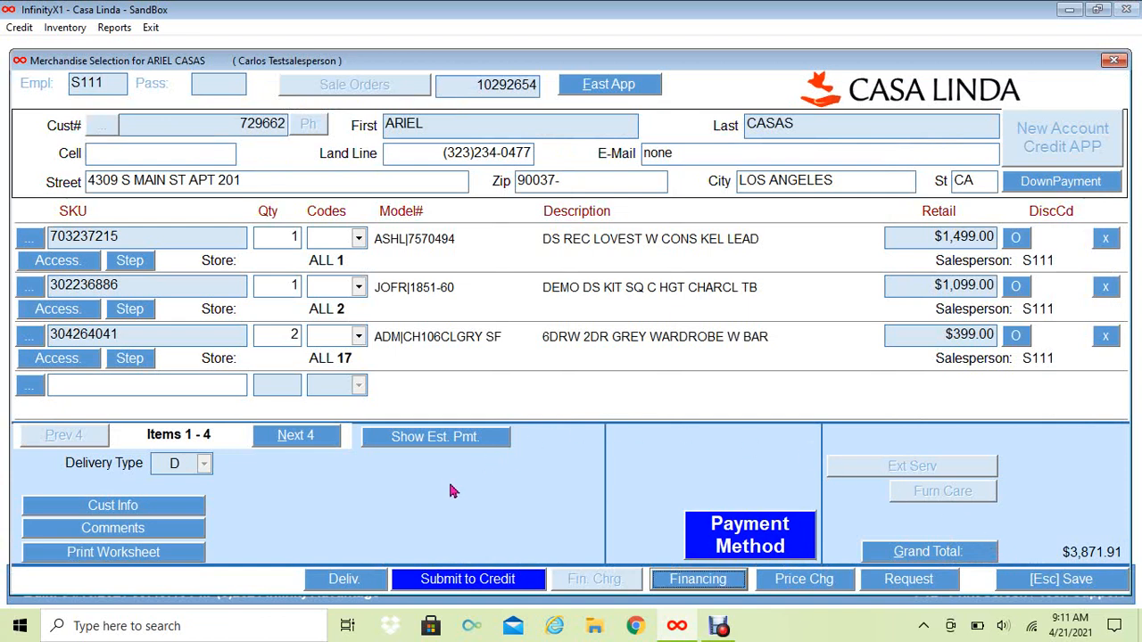
{"action": "left_click", "coordinate": [446, 581]}
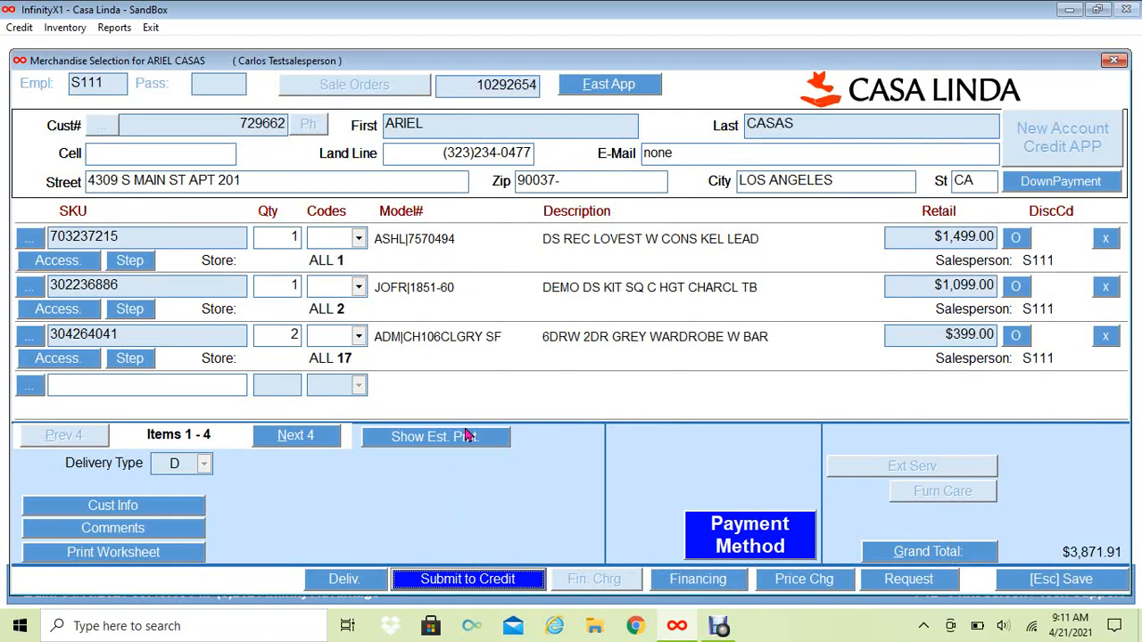
{"action": "key", "text": "Return"}
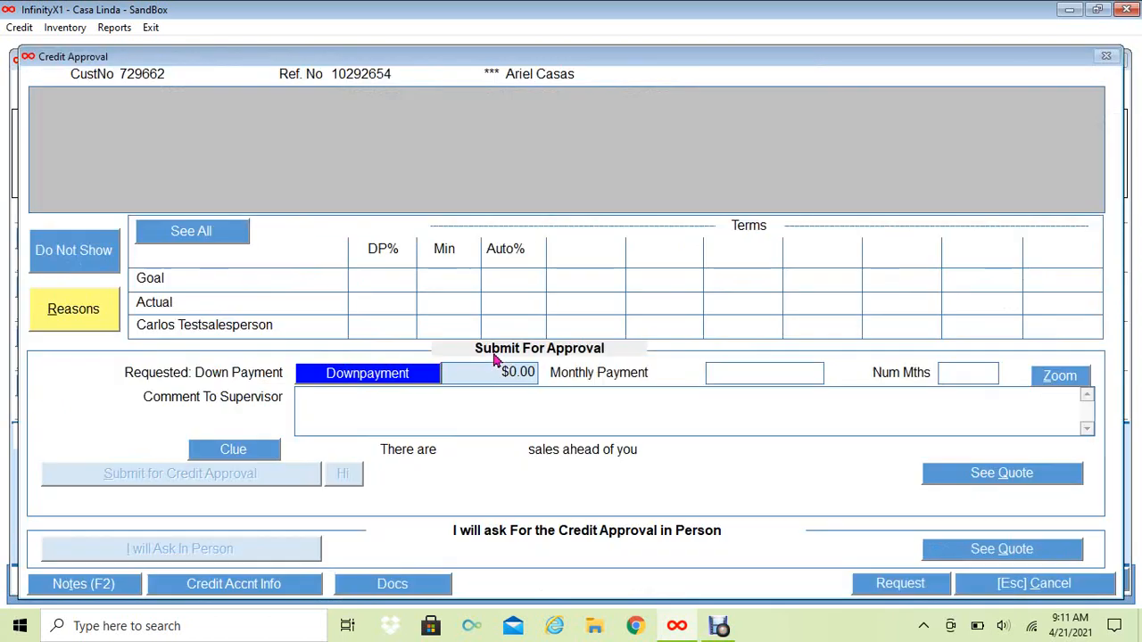
Step: Assign the CR (CREDIT NO DOWNPAYMENT) financing plan to the requested down payment and save it with the 3000.00 third-party amount
{"action": "left_click", "coordinate": [390, 377]}
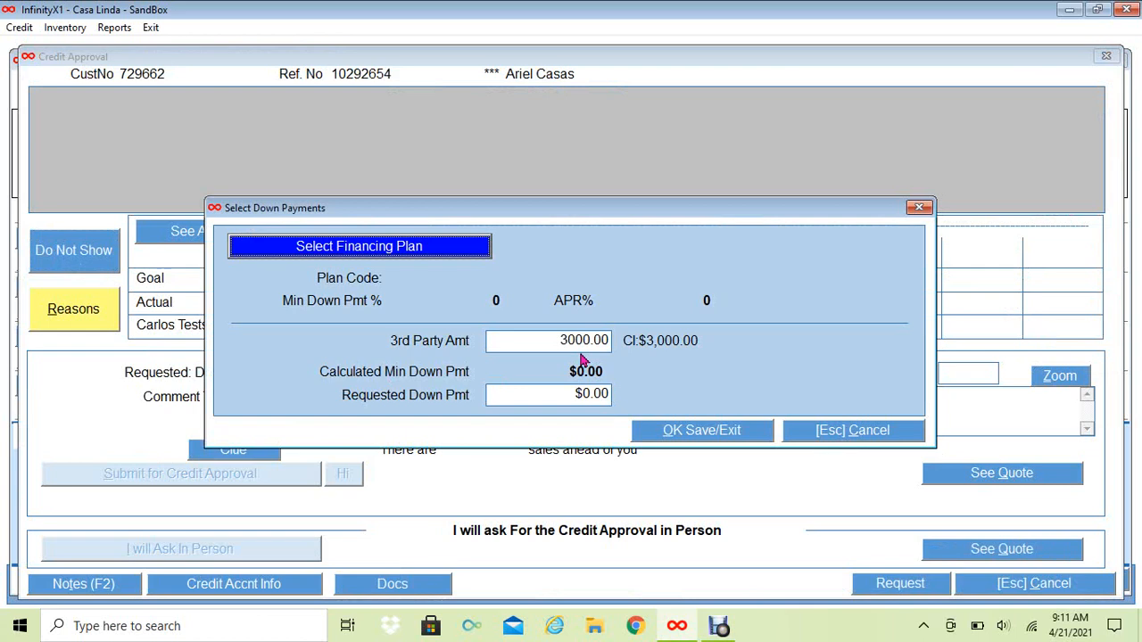
{"action": "left_click", "coordinate": [421, 256]}
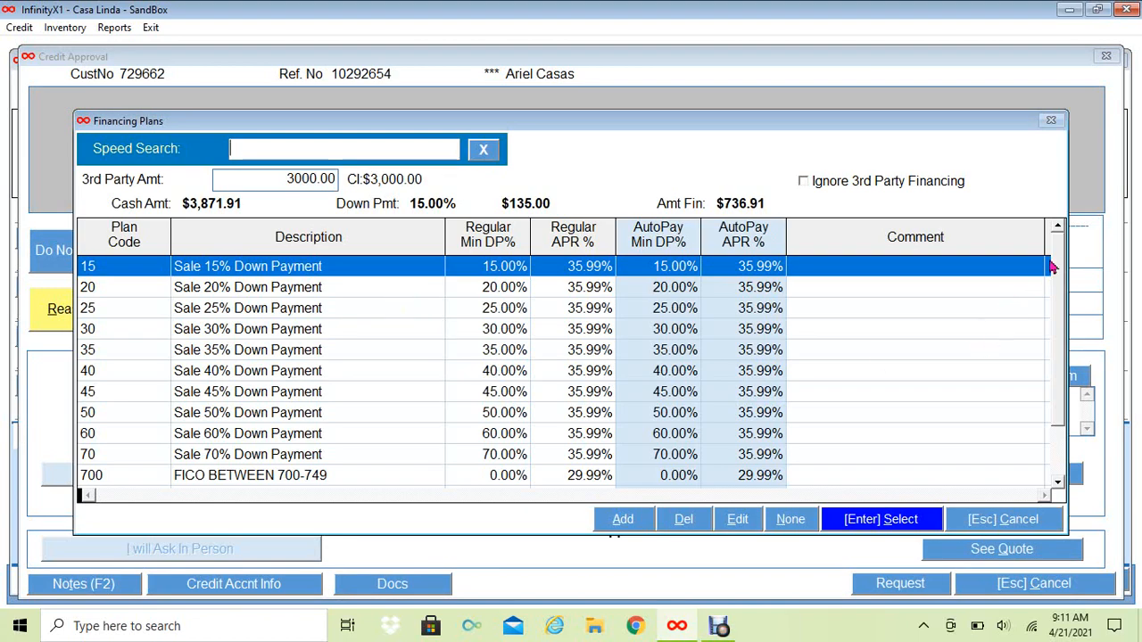
{"action": "scroll", "coordinate": [1045, 413], "scroll_direction": "down", "scroll_amount": 3}
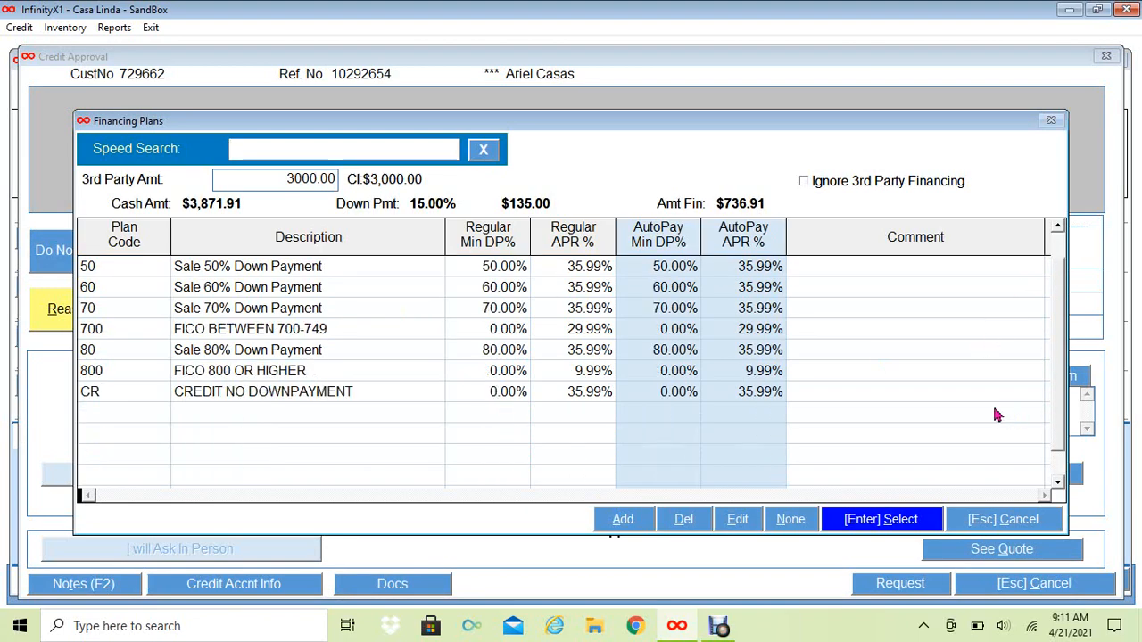
{"action": "left_click", "coordinate": [477, 395]}
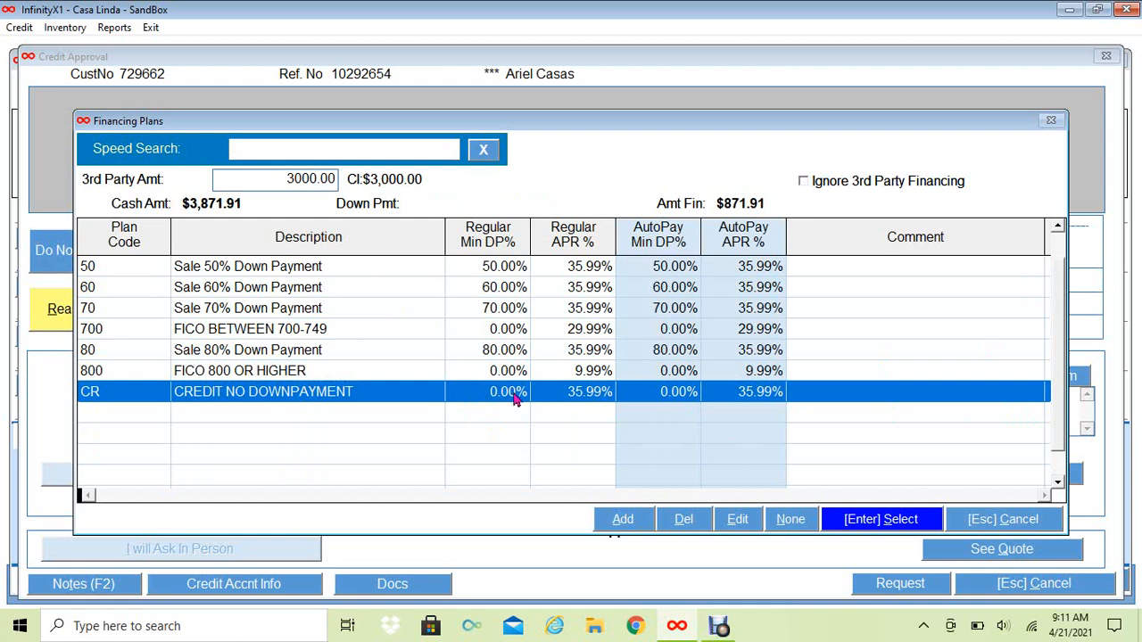
{"action": "left_click", "coordinate": [860, 521]}
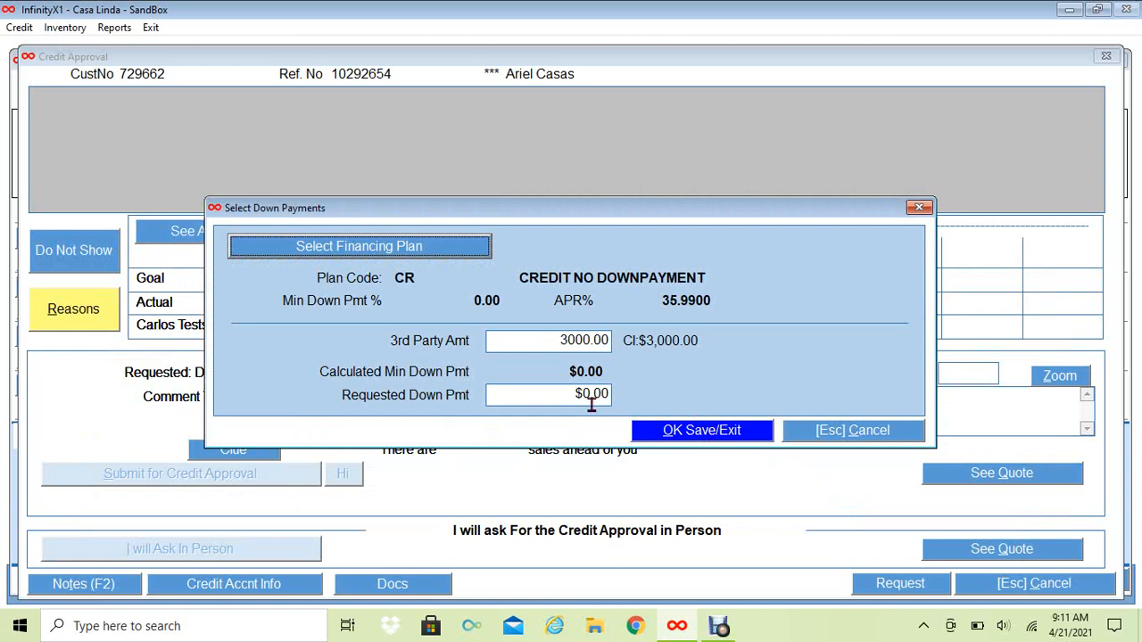
{"action": "left_click", "coordinate": [694, 434]}
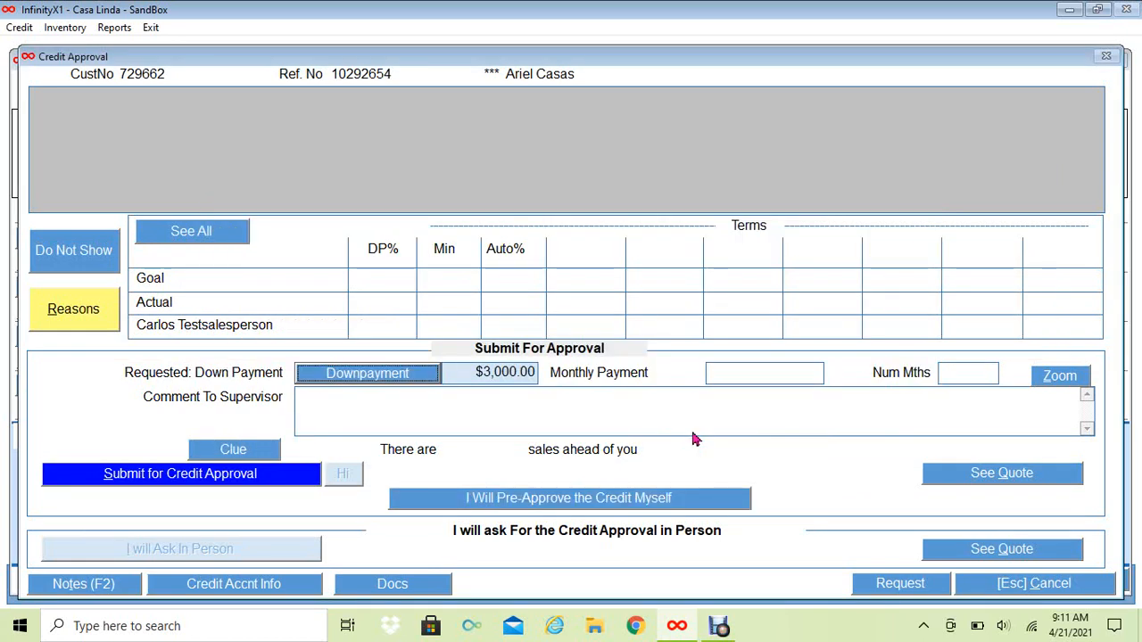
Step: Submit the sale for credit approval and accept the Casa Linda quotation of 63.00 a month for 18 months
{"action": "left_click", "coordinate": [215, 478]}
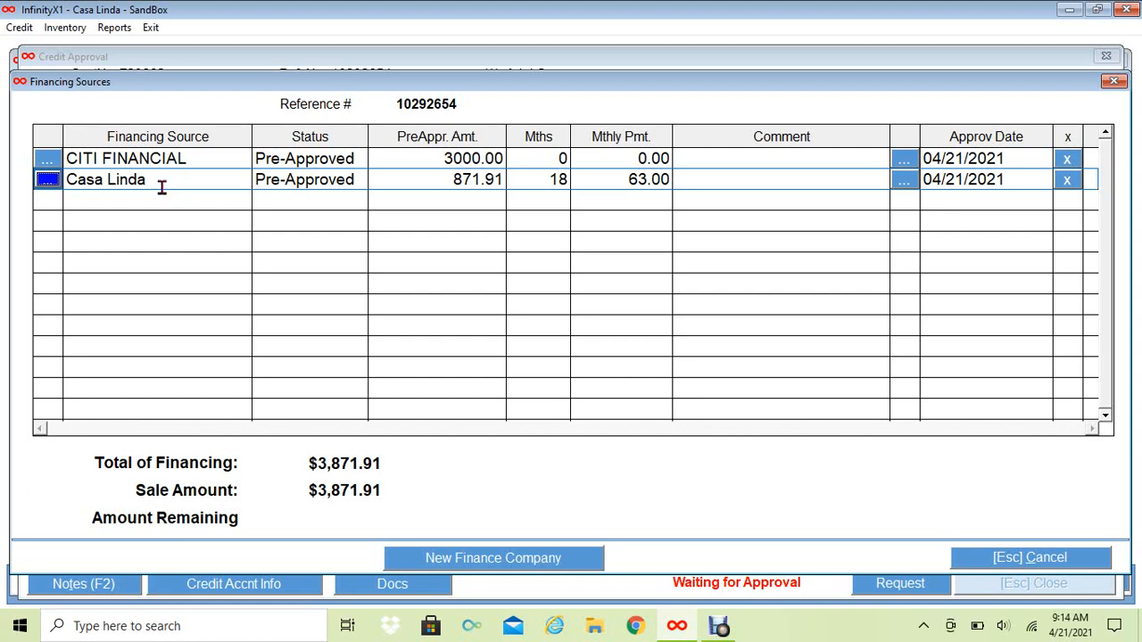
{"action": "left_click", "coordinate": [47, 181]}
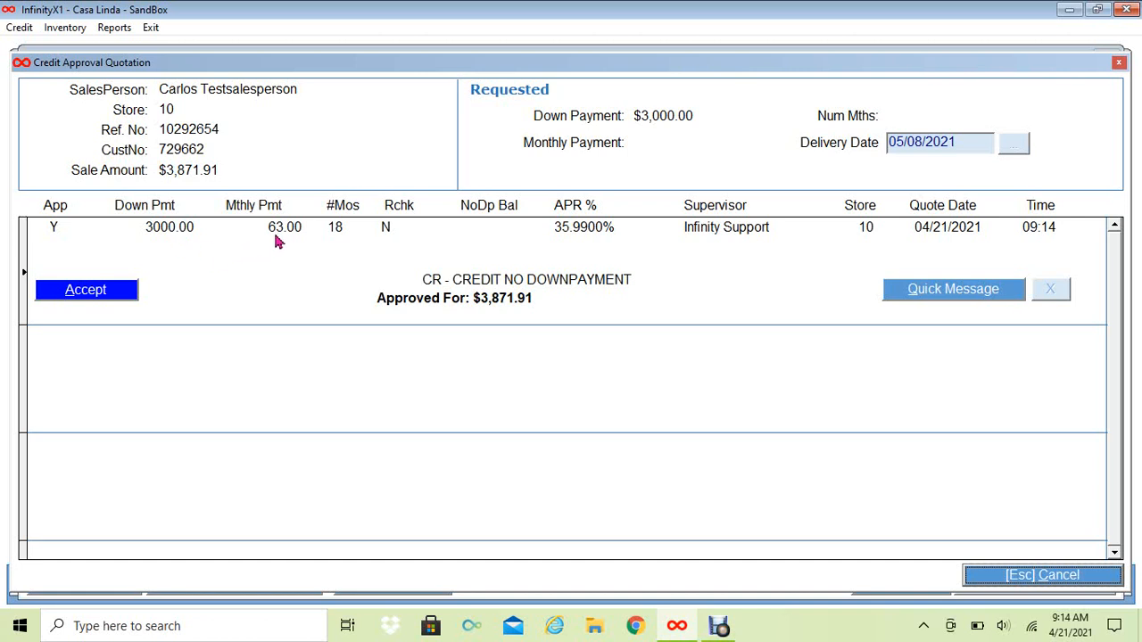
{"action": "left_click", "coordinate": [67, 297]}
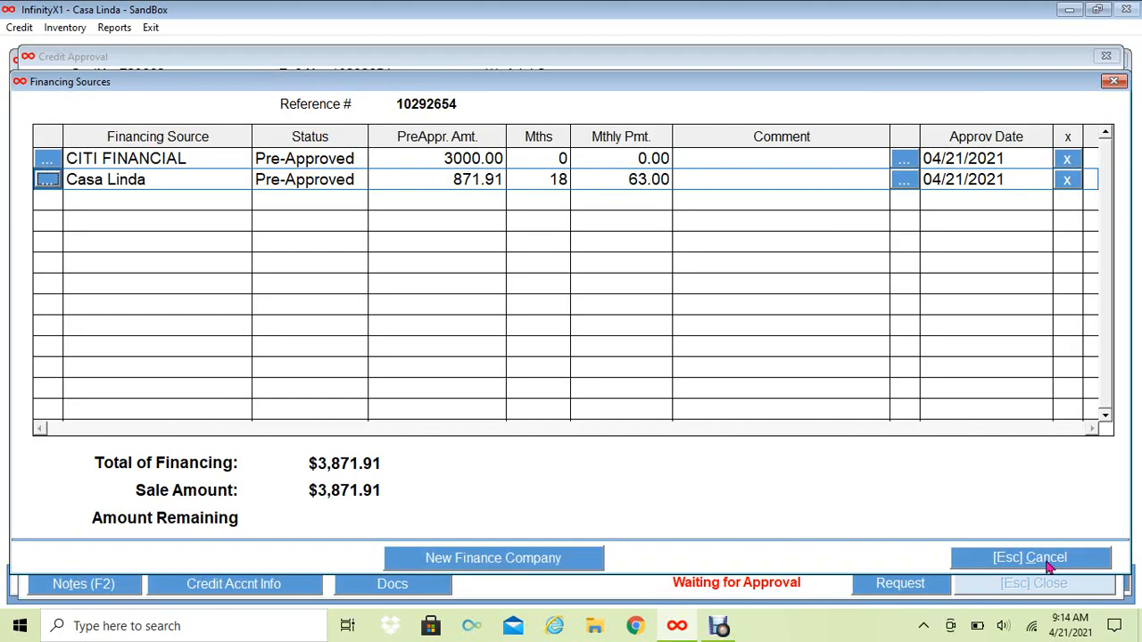
{"action": "left_click", "coordinate": [1049, 560]}
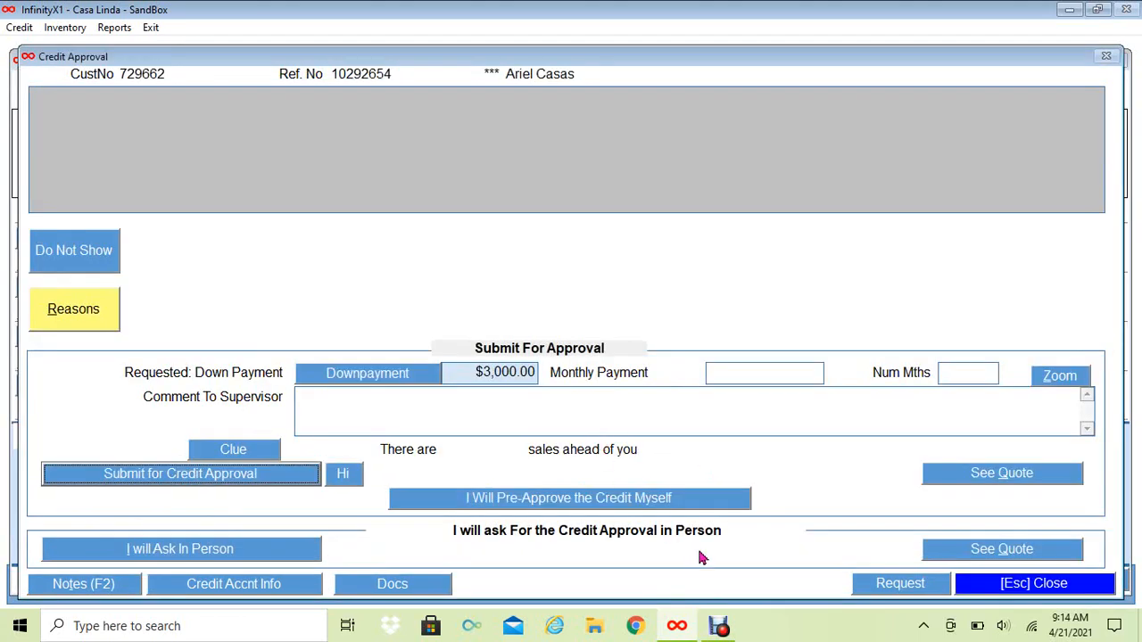
{"action": "left_click", "coordinate": [1008, 591]}
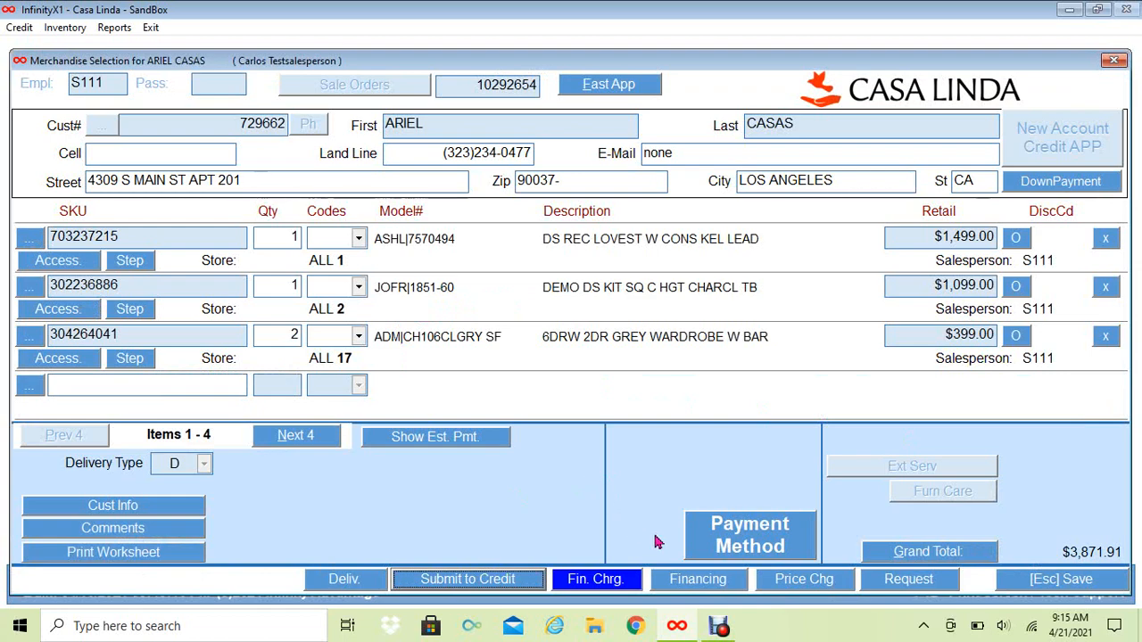
Step: Open the sale's finance charge calculation and save its down payment terms with $3,000.00 of third-party financing
{"action": "left_click", "coordinate": [598, 580]}
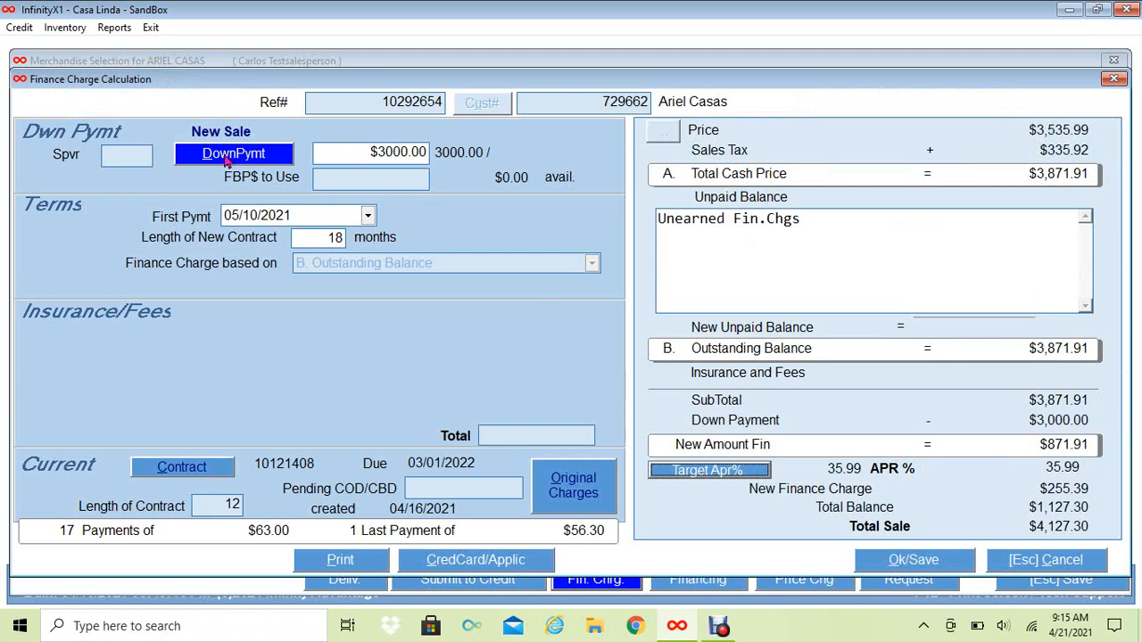
{"action": "left_click", "coordinate": [228, 156]}
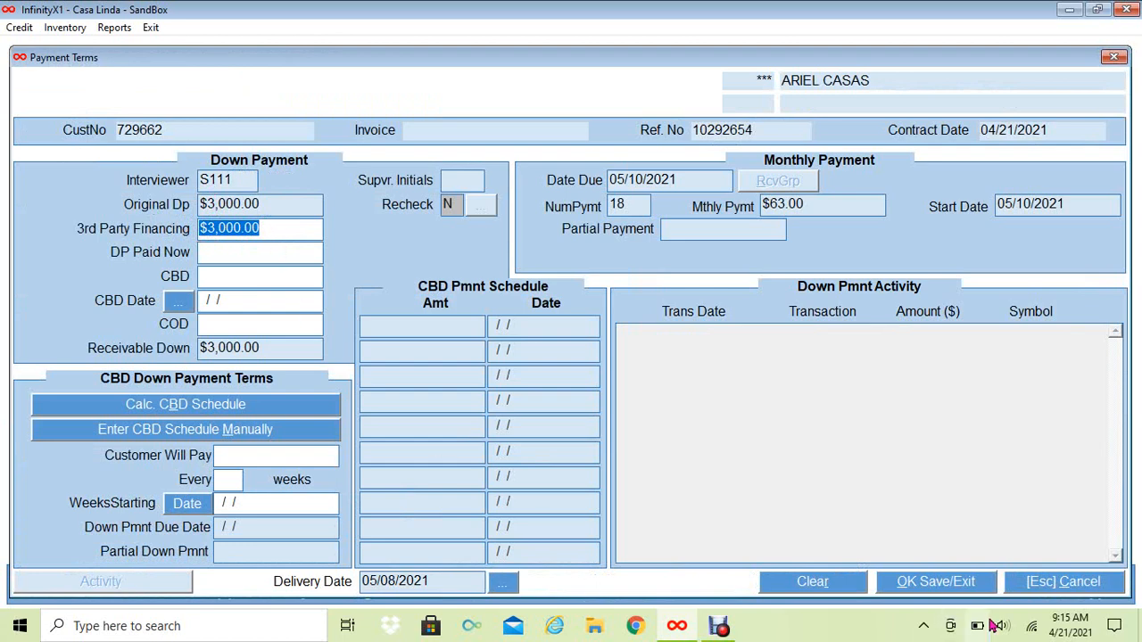
{"action": "left_click", "coordinate": [923, 582]}
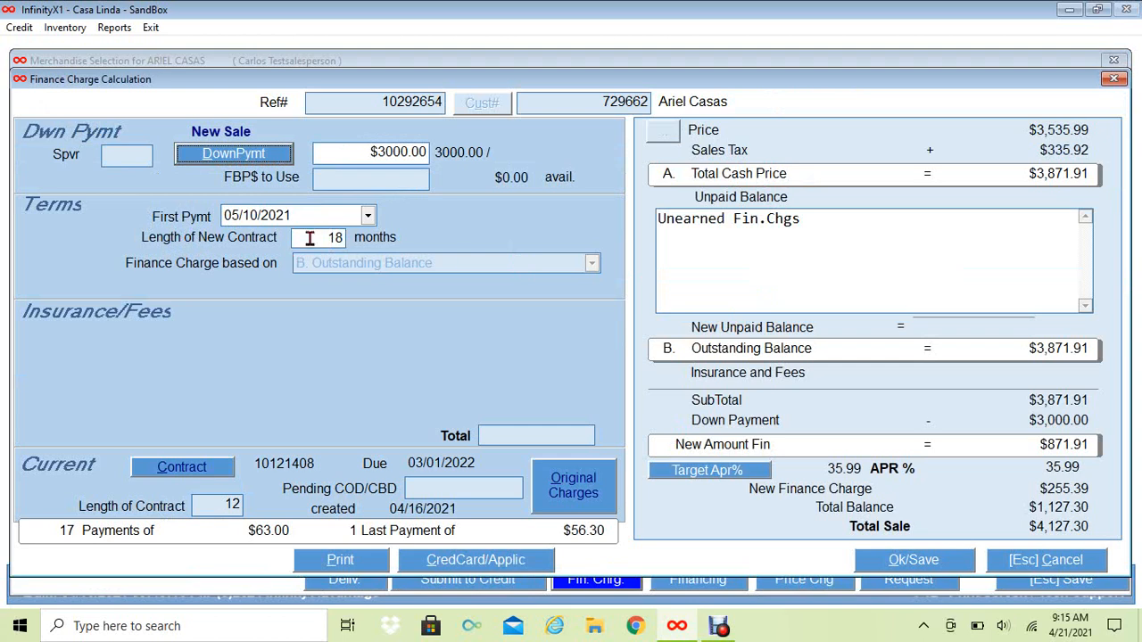
Step: Set the new contract length to 12 months and the first payment date to 05/20/2021, and save the finance charges
{"action": "left_click", "coordinate": [310, 237]}
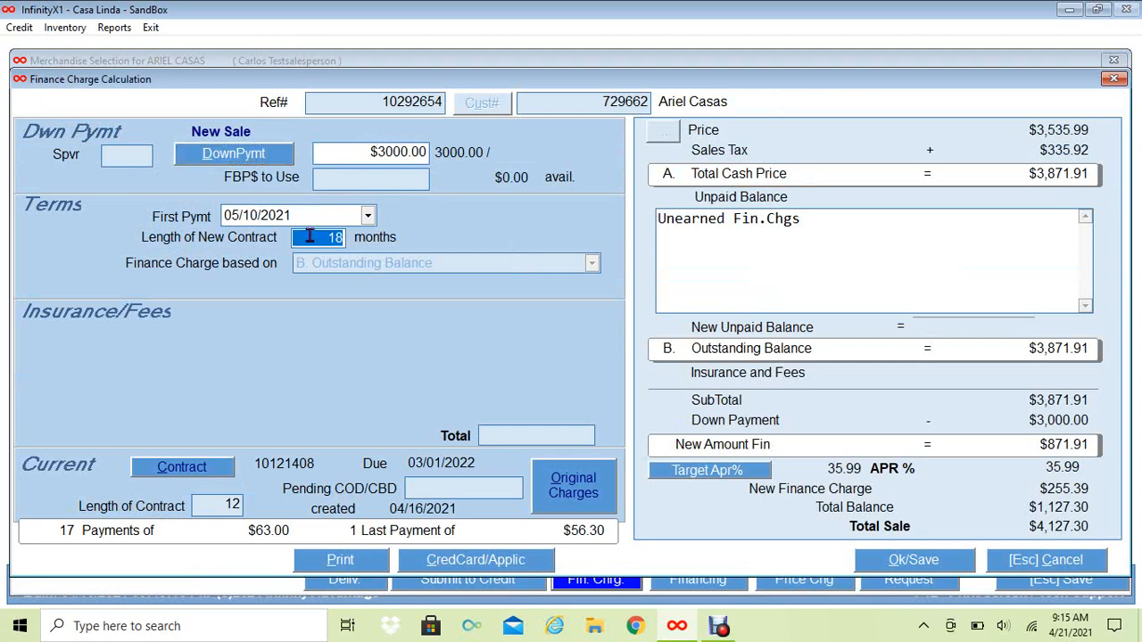
{"action": "type", "text": "12"}
{"action": "key", "text": "Tab"}
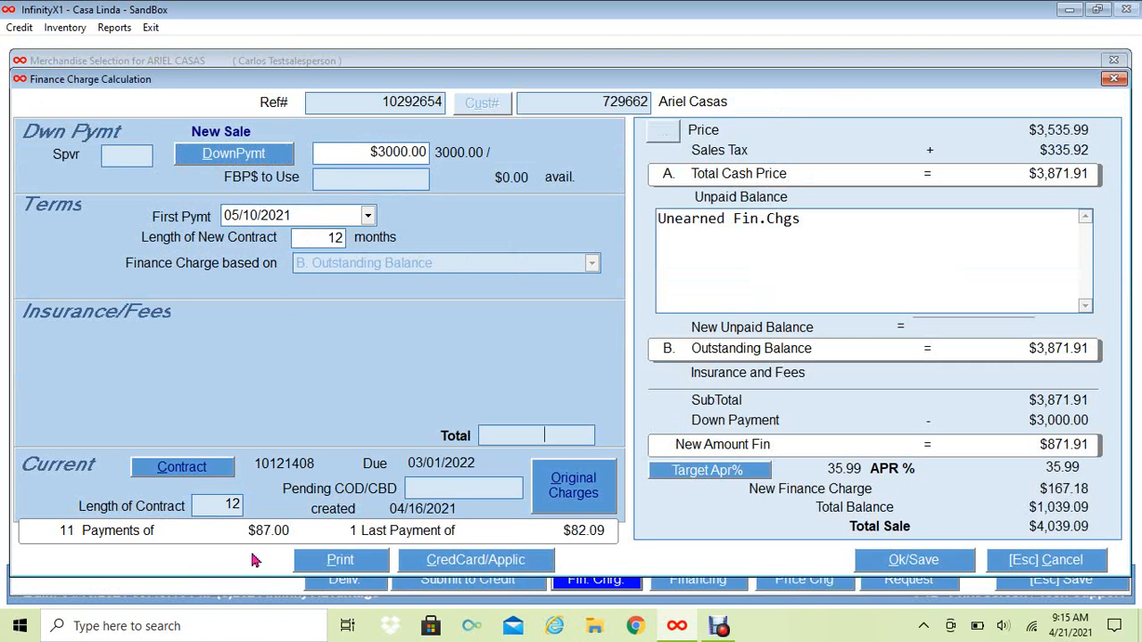
{"action": "left_click", "coordinate": [367, 215]}
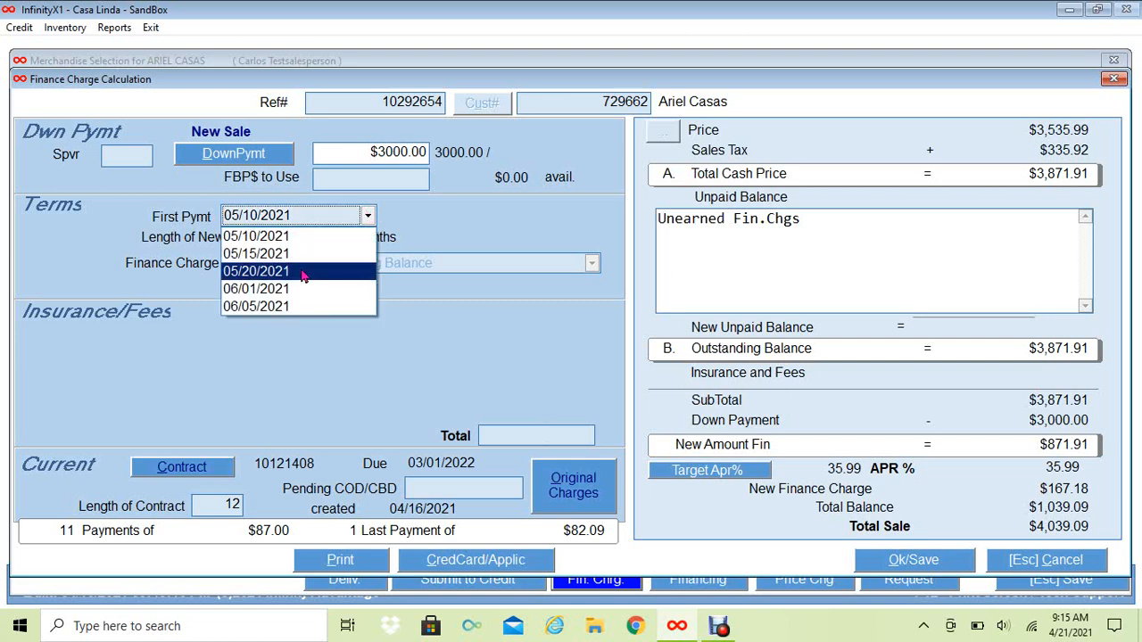
{"action": "left_click", "coordinate": [302, 273]}
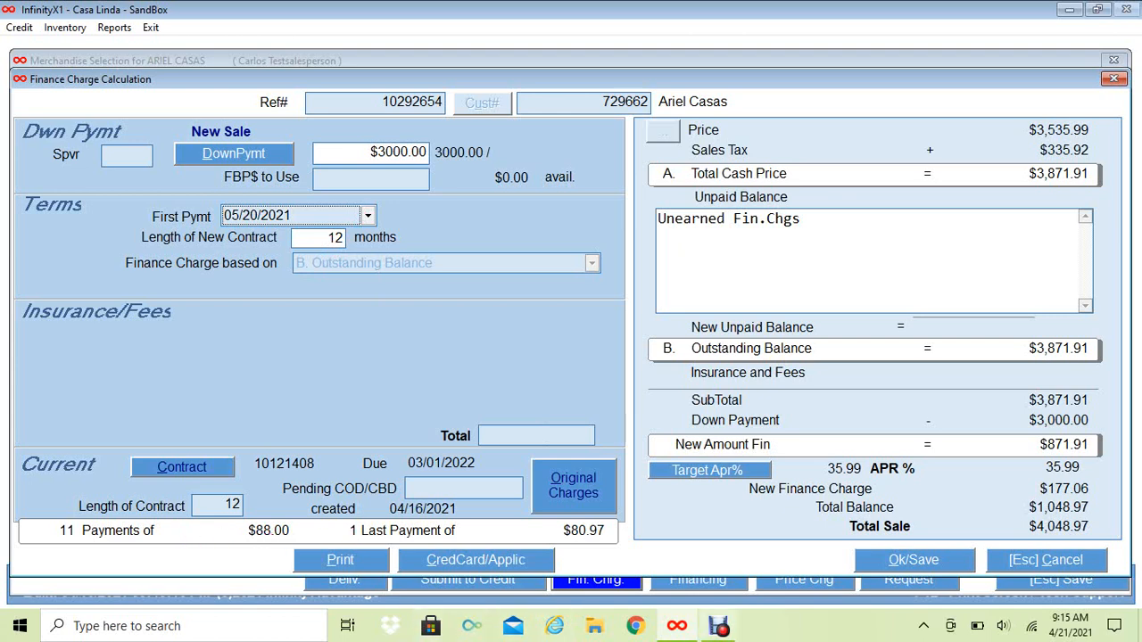
{"action": "left_click", "coordinate": [904, 565]}
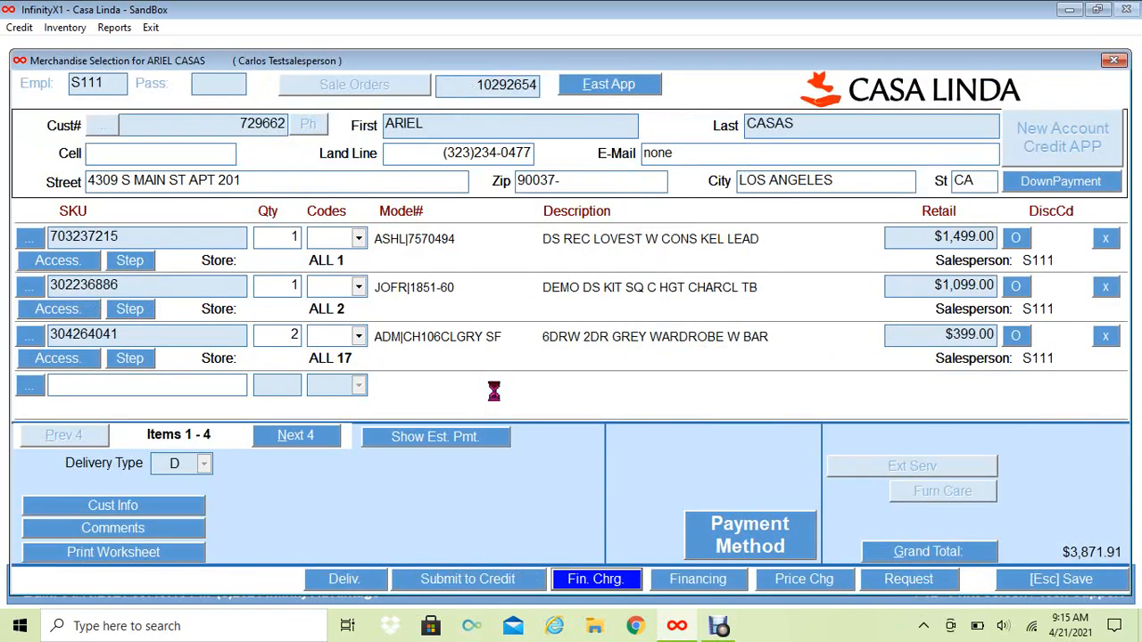
Step: Delete the $3,000.00 CASH payment from the sale's payment methods
{"action": "left_click", "coordinate": [730, 539]}
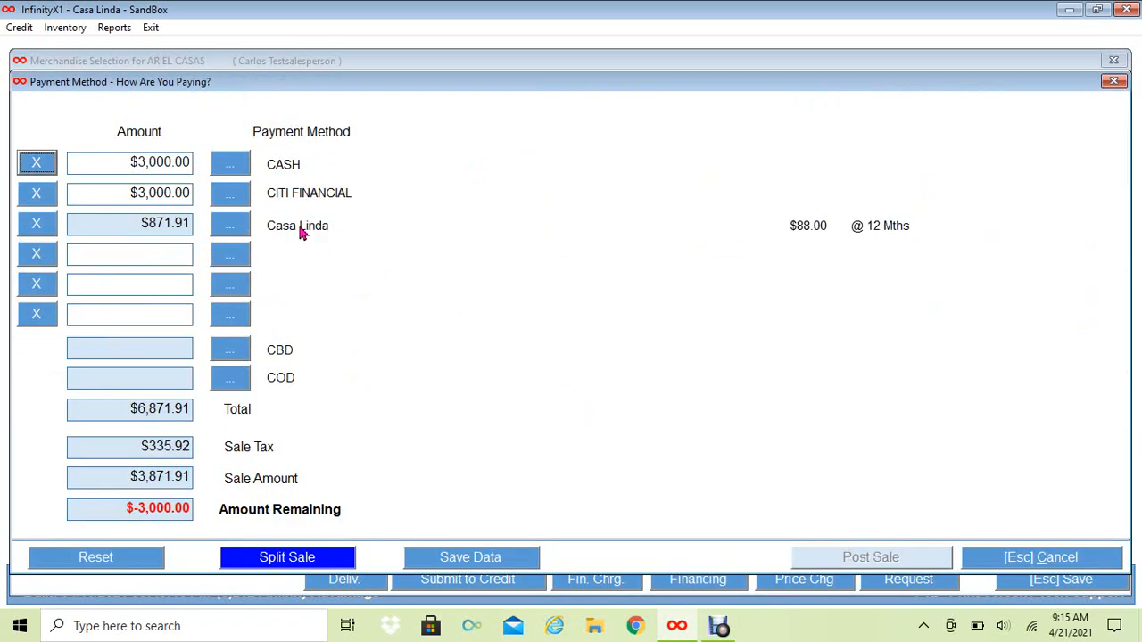
{"action": "left_click", "coordinate": [37, 163]}
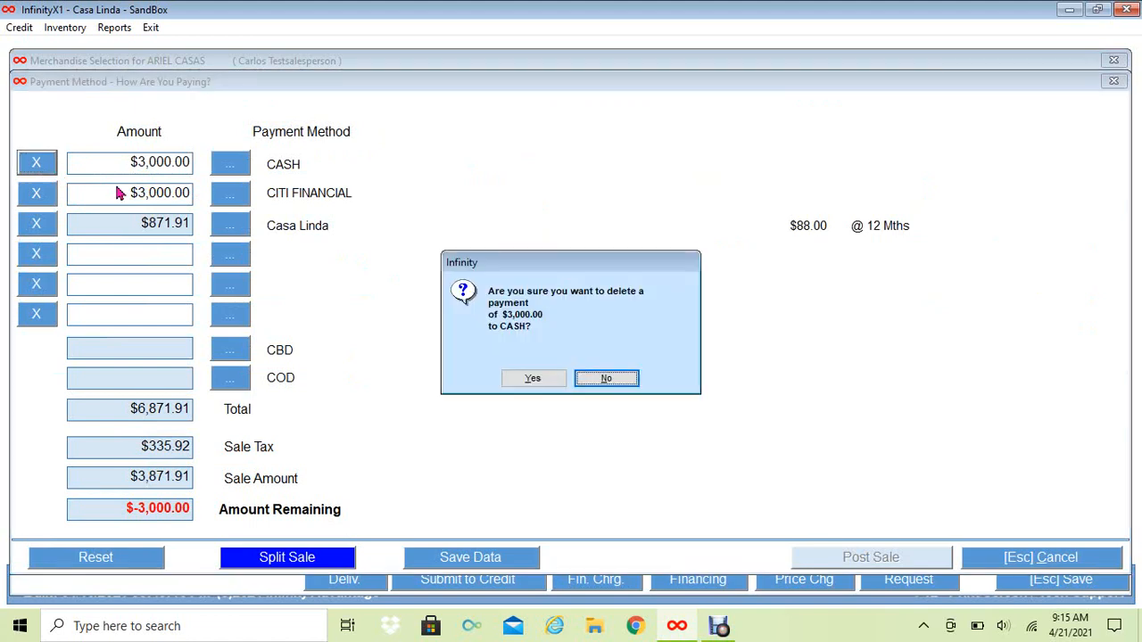
{"action": "left_click", "coordinate": [532, 379]}
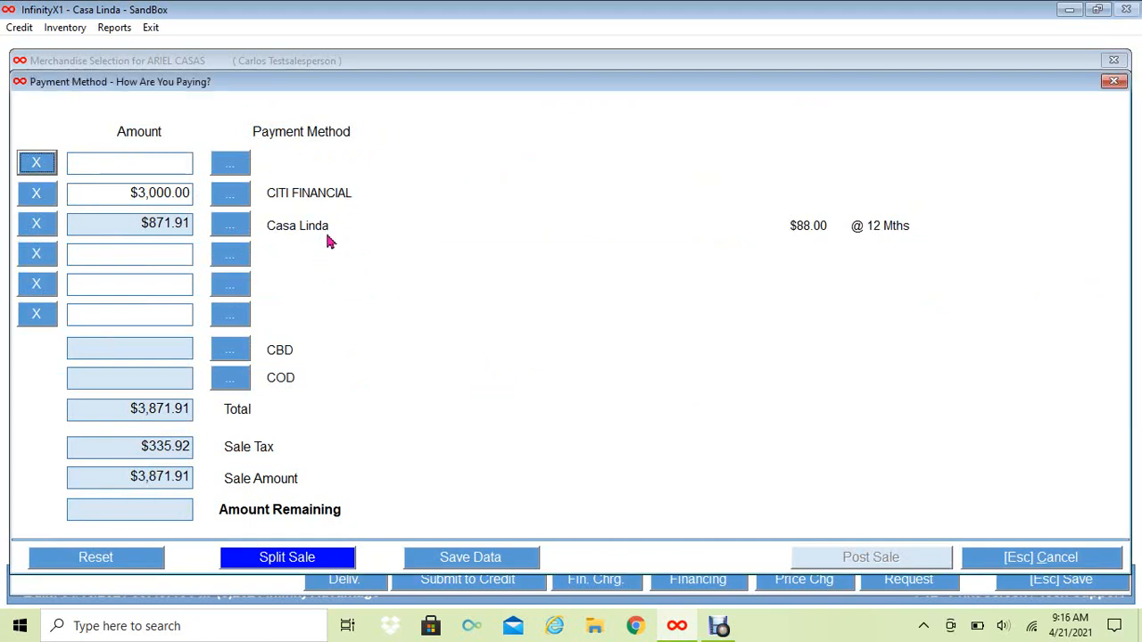
Step: Split the sale into CITI FINANCIAL and Casa Linda contracts, save the split, and preview the Split Contract Summary
{"action": "left_click", "coordinate": [282, 562]}
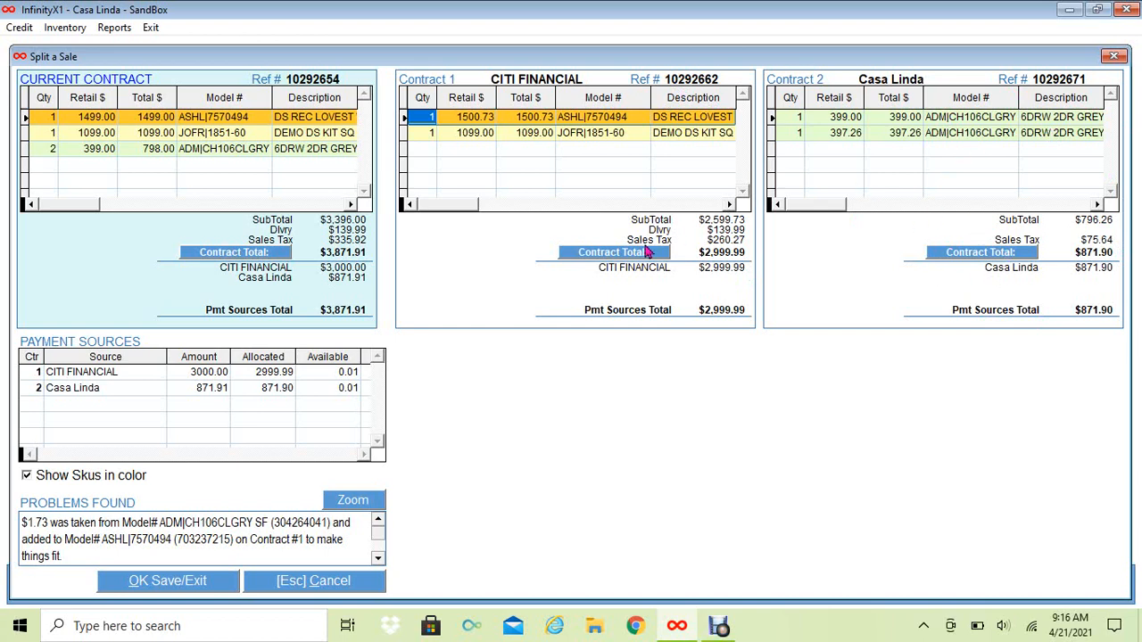
{"action": "left_click", "coordinate": [151, 587]}
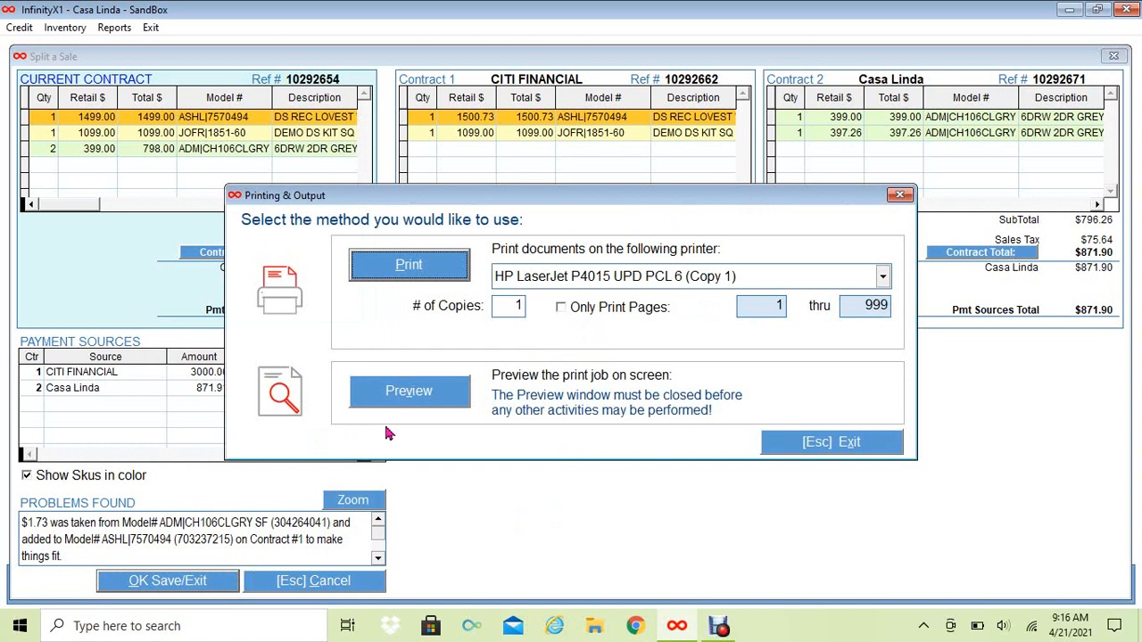
{"action": "left_click", "coordinate": [408, 405]}
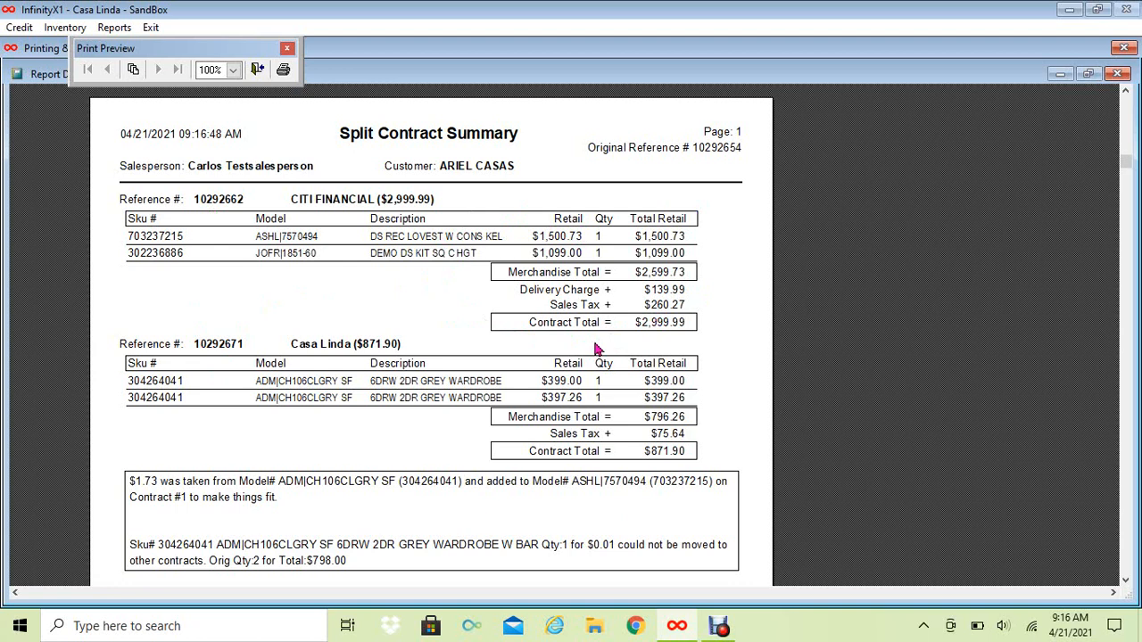
{"action": "left_click", "coordinate": [287, 50]}
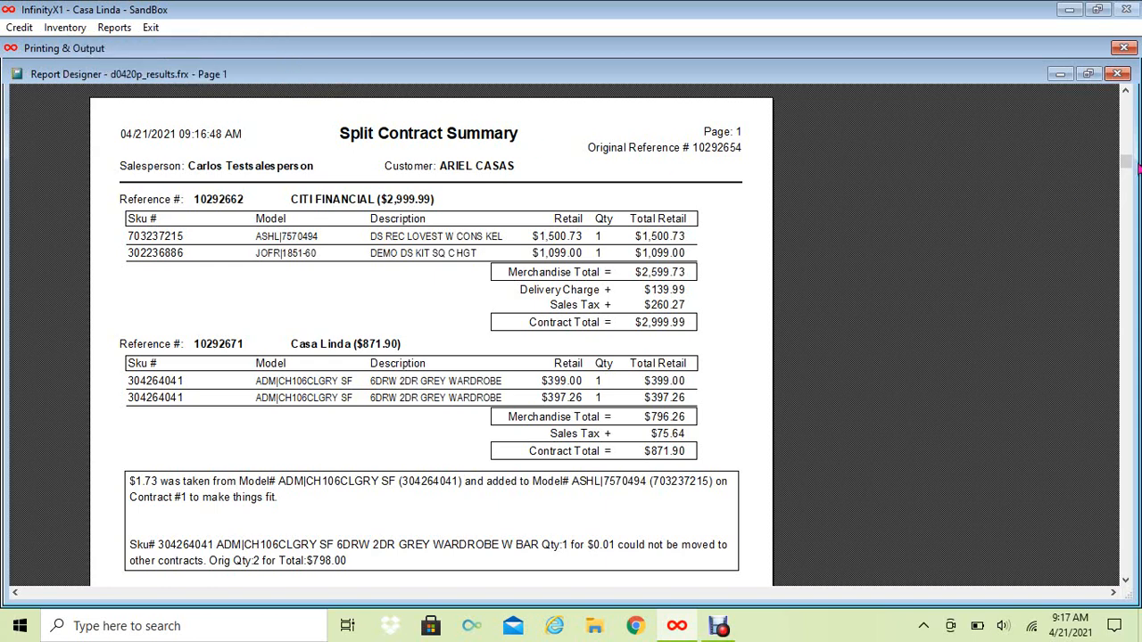
{"action": "left_click", "coordinate": [1118, 74]}
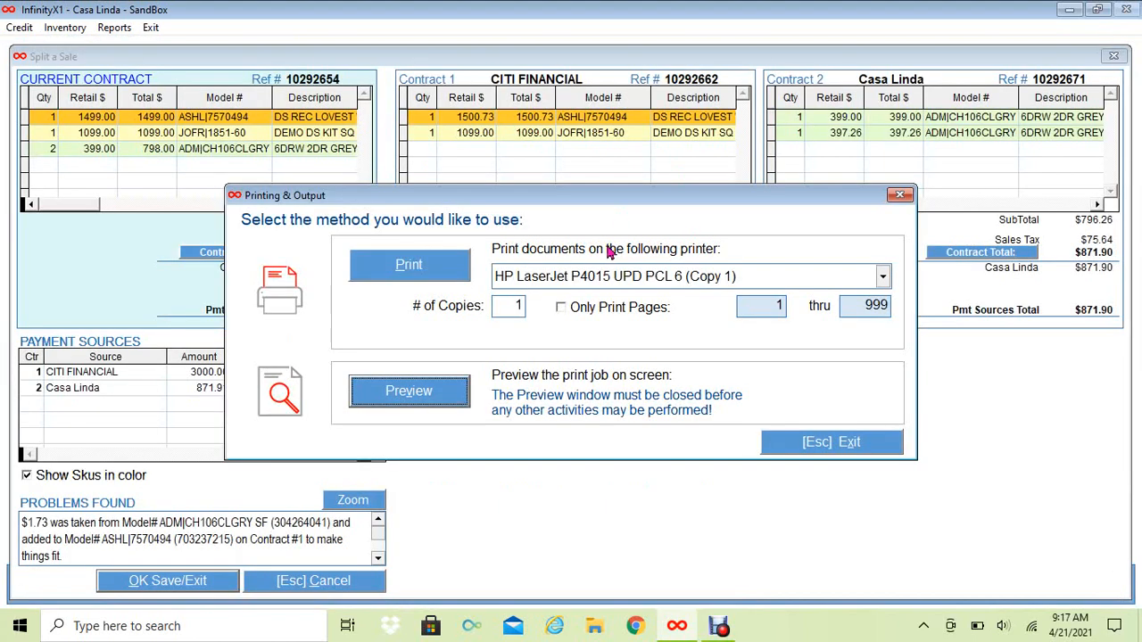
Step: Print the Split Contract Summary and check the CITI FINANCIAL and Casa Linda sales among the day's recent customers
{"action": "left_click", "coordinate": [423, 276]}
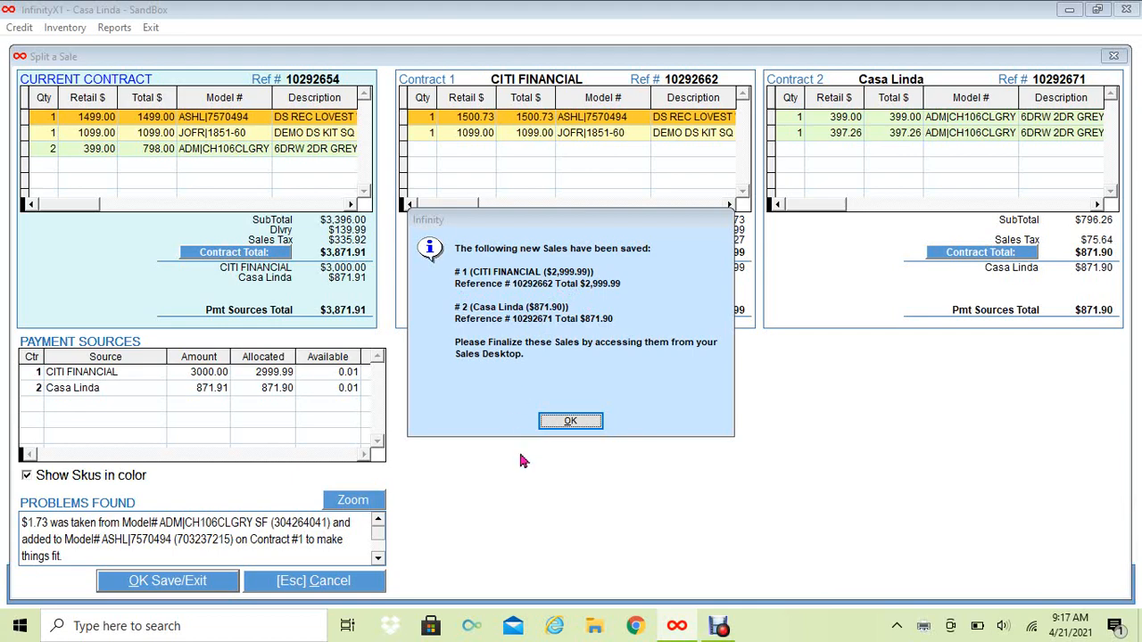
{"action": "left_click", "coordinate": [571, 427]}
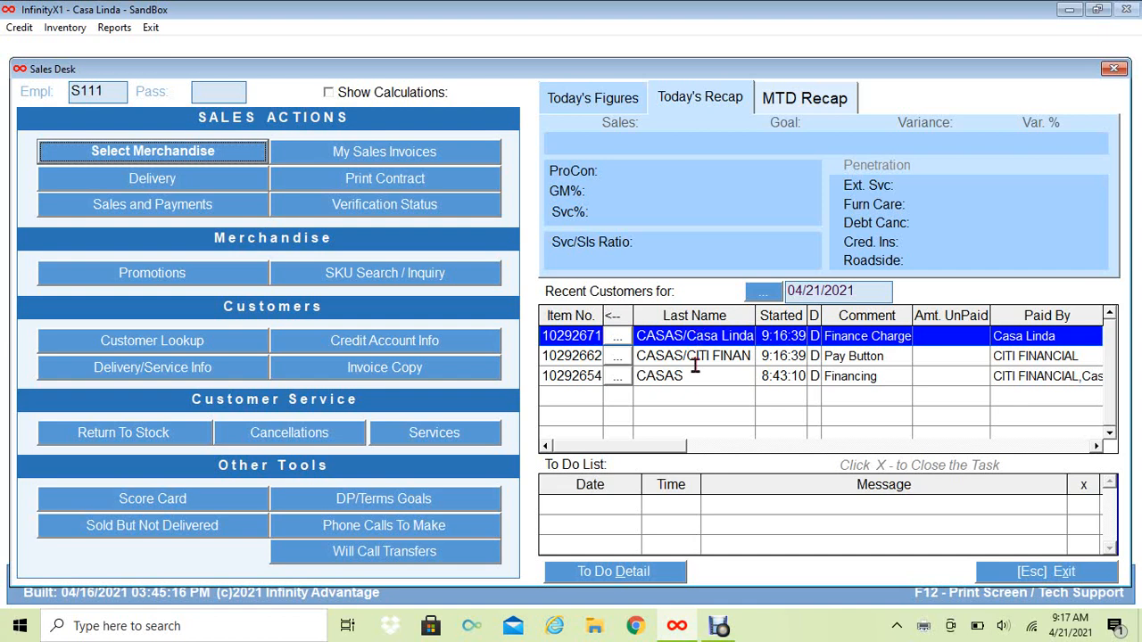
{"action": "left_click", "coordinate": [731, 356]}
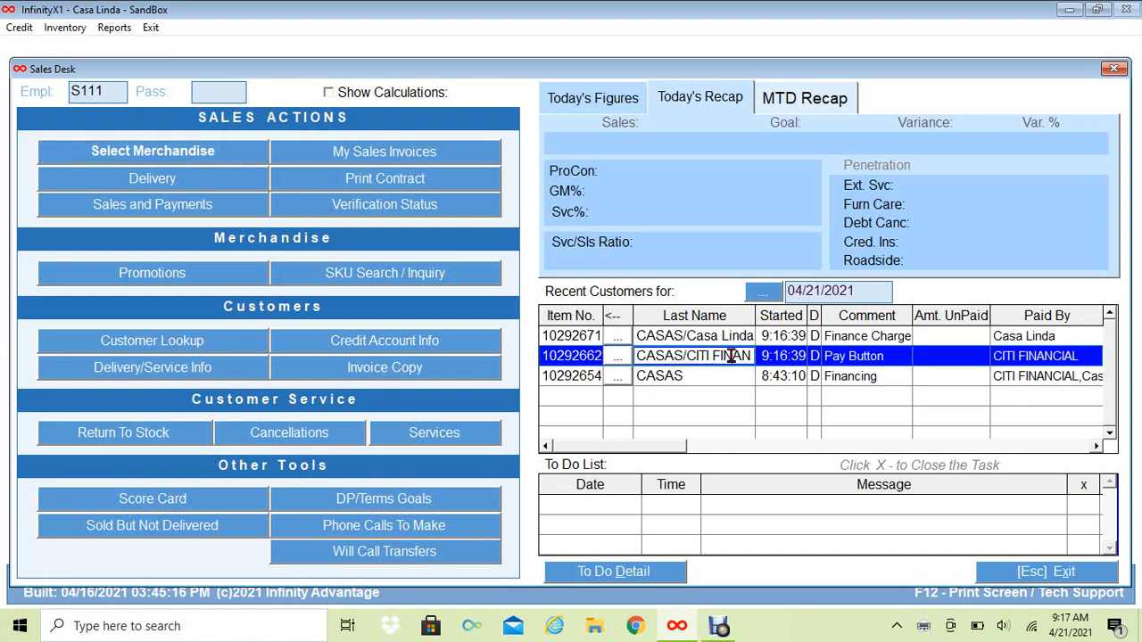
{"action": "left_click", "coordinate": [732, 335]}
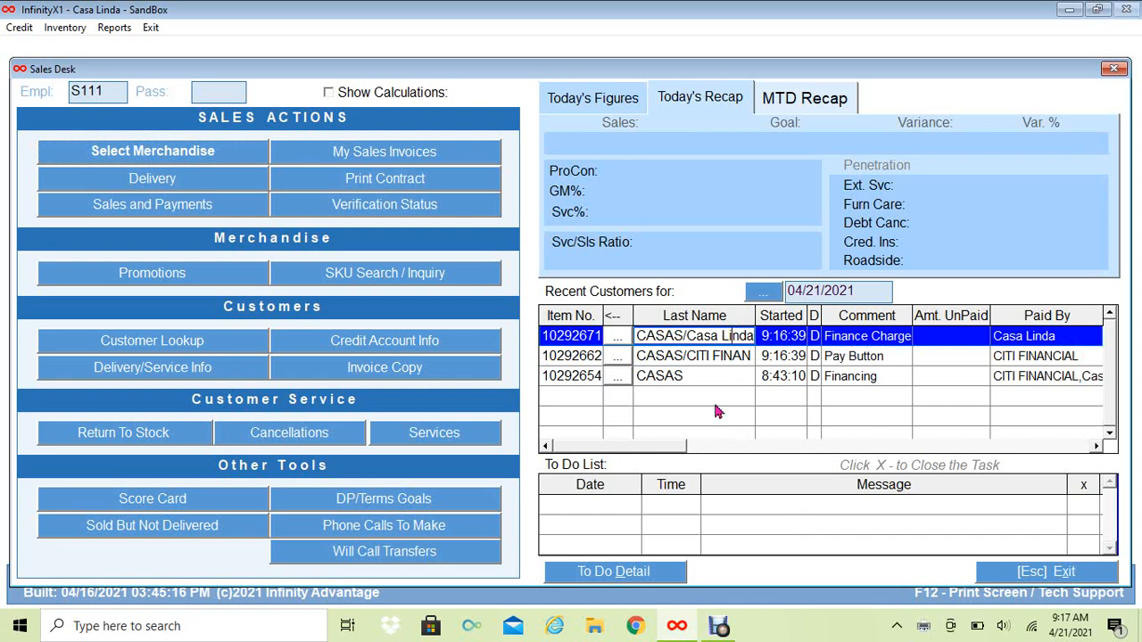
Step: Open the CITI FINANCIAL sale, save its $2,999.99 payment method data, and post the sale
{"action": "left_click", "coordinate": [618, 357]}
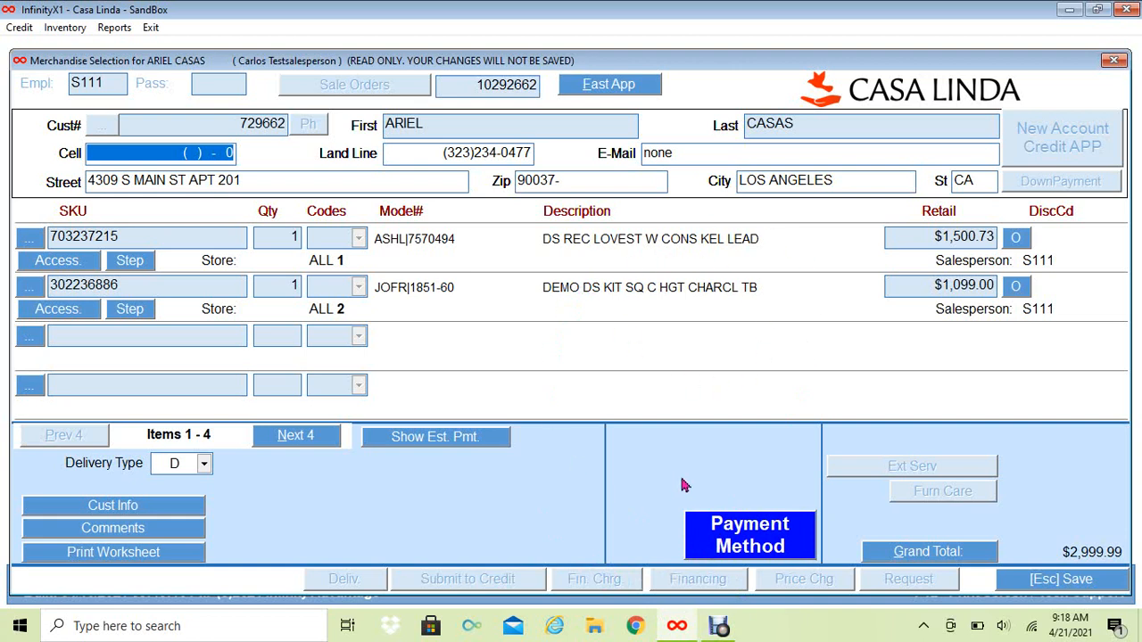
{"action": "left_click", "coordinate": [750, 548]}
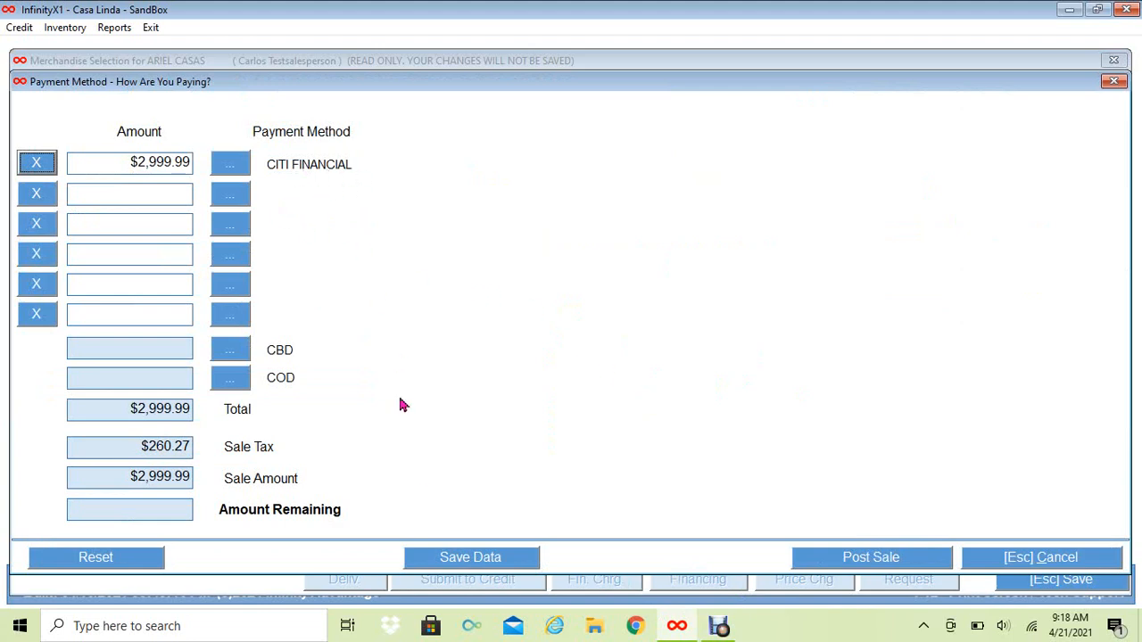
{"action": "left_click", "coordinate": [489, 562]}
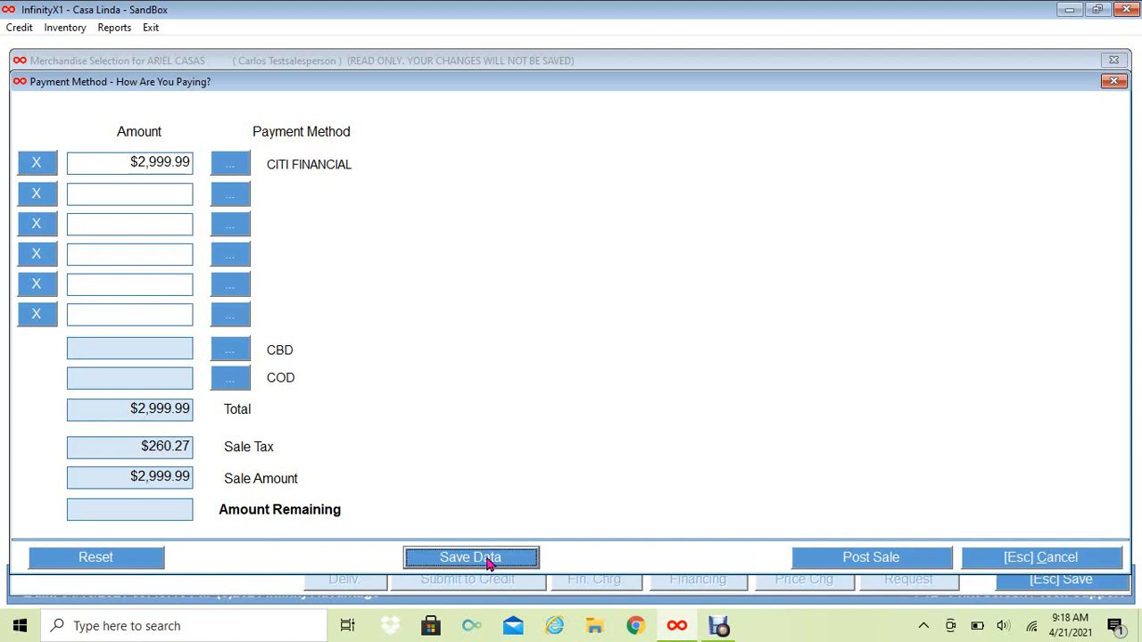
{"action": "left_click", "coordinate": [855, 560]}
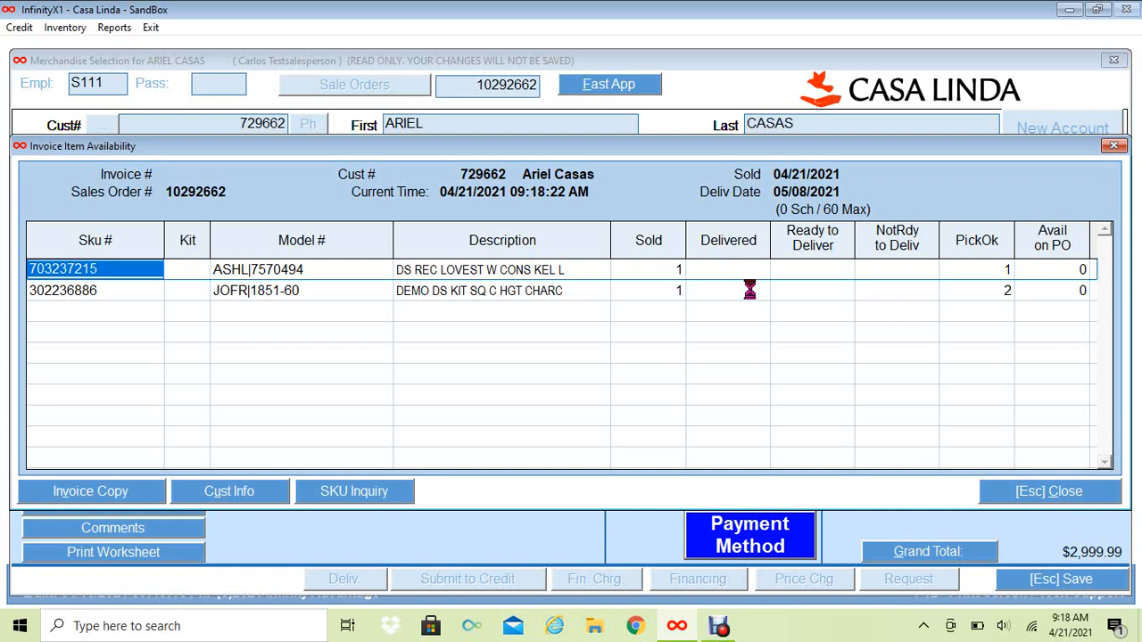
Step: Close the item availability, create the Sales Receipt for the CITI FINANCIAL sale, and return to the Sales Desk
{"action": "left_click", "coordinate": [1022, 501]}
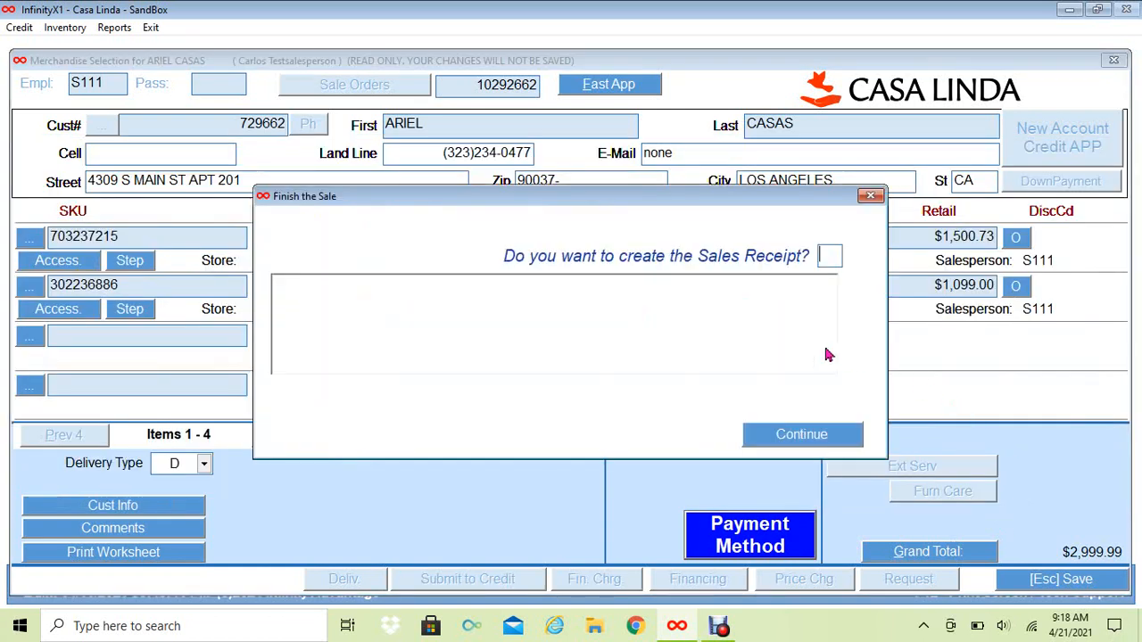
{"action": "type", "text": "Y"}
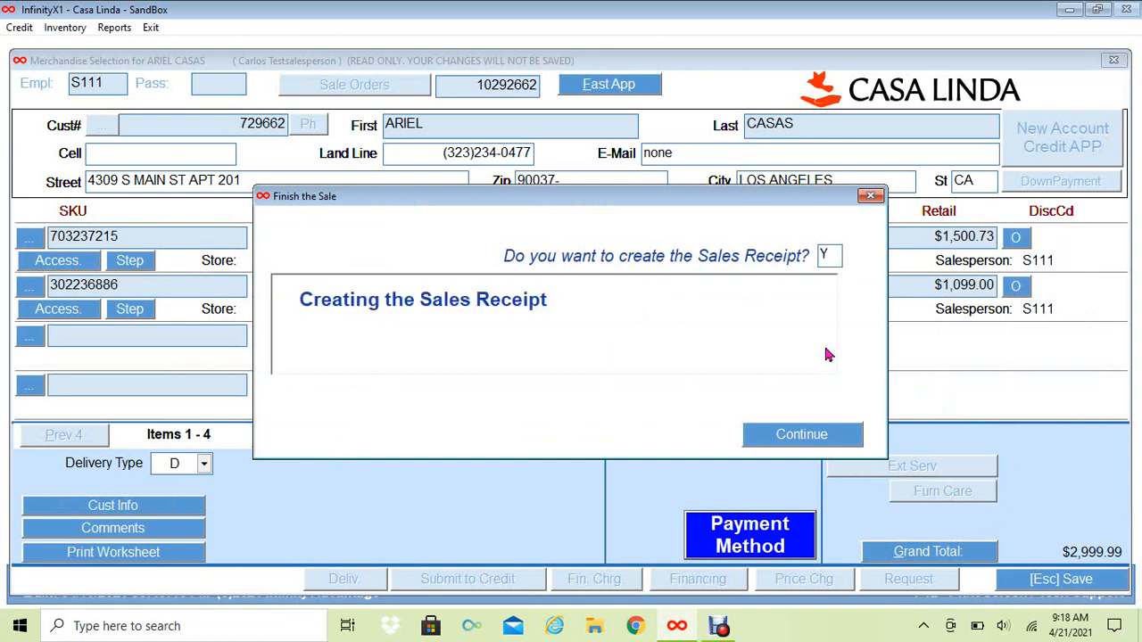
{"action": "left_click", "coordinate": [777, 433]}
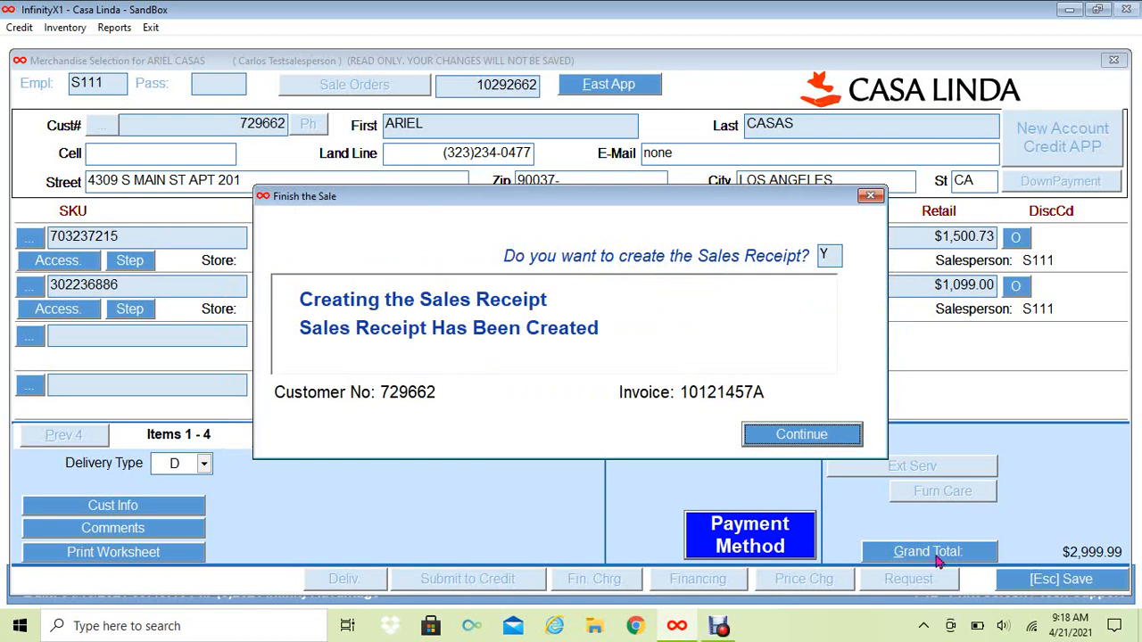
{"action": "left_click", "coordinate": [819, 437]}
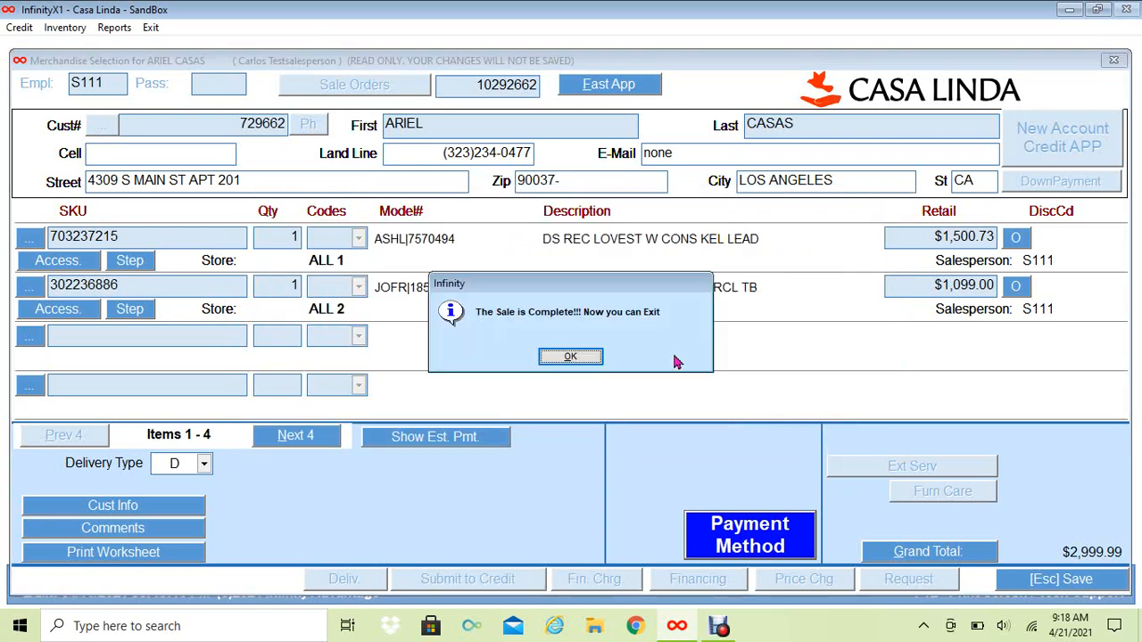
{"action": "left_click", "coordinate": [571, 357]}
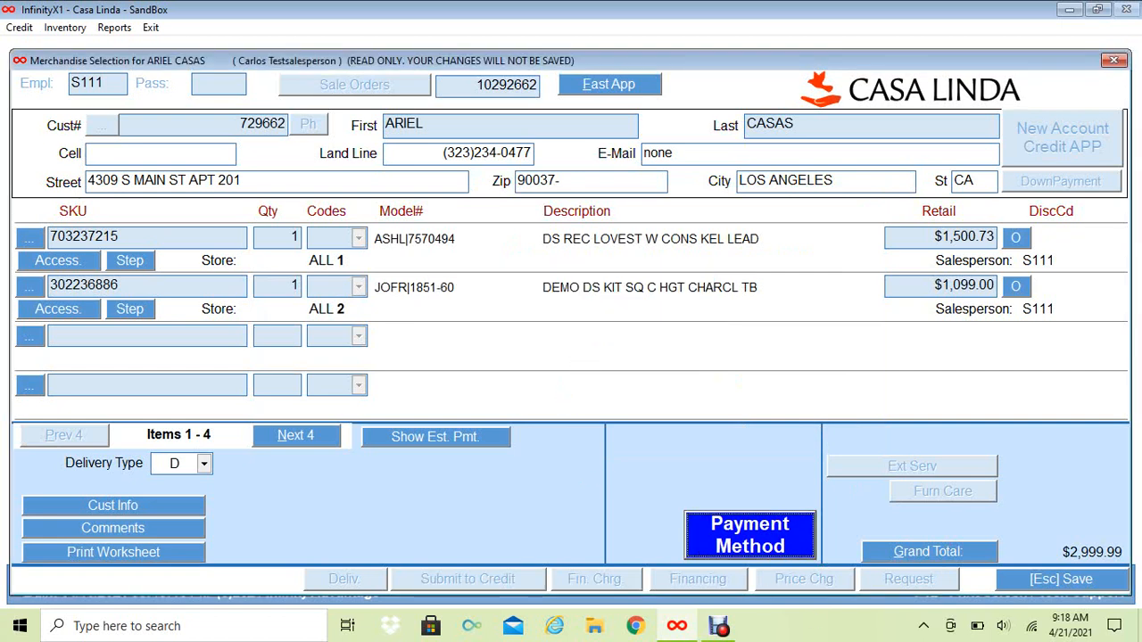
{"action": "left_click", "coordinate": [1054, 582]}
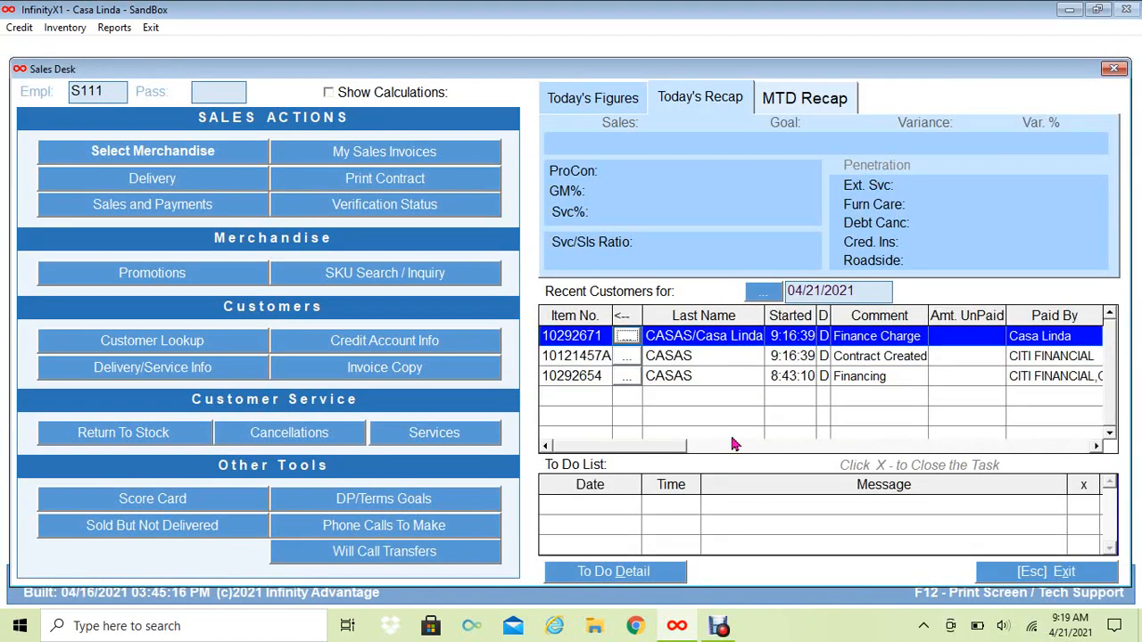
Step: Open the Casa Linda sale and save its finance charges with the existing 12-month terms
{"action": "left_click", "coordinate": [625, 338]}
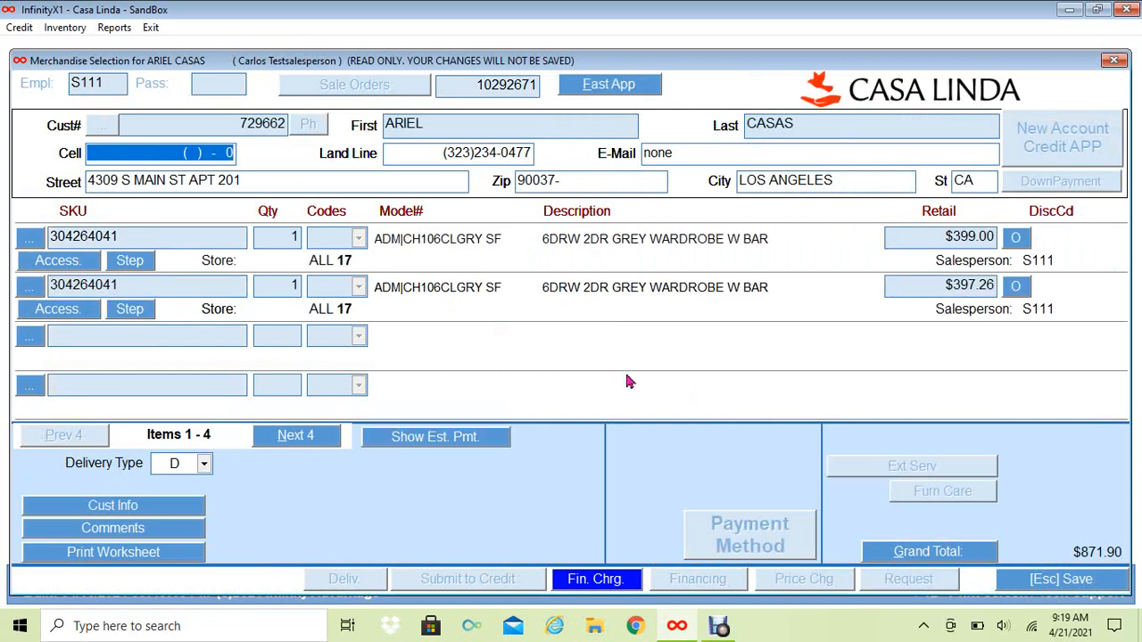
{"action": "left_click", "coordinate": [592, 579]}
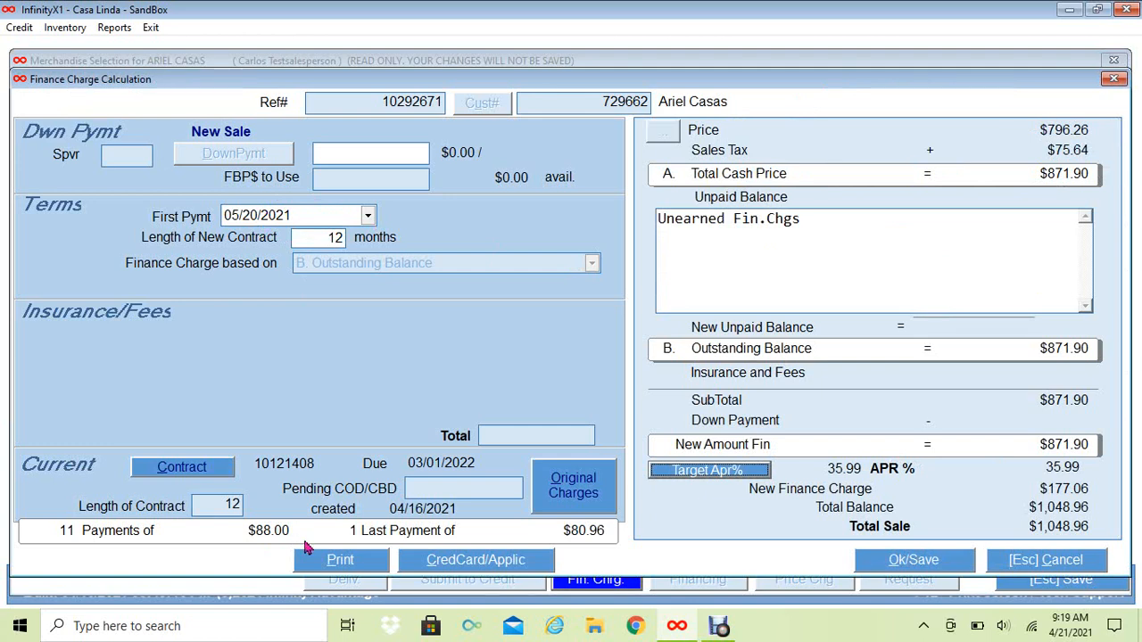
{"action": "left_click", "coordinate": [906, 560]}
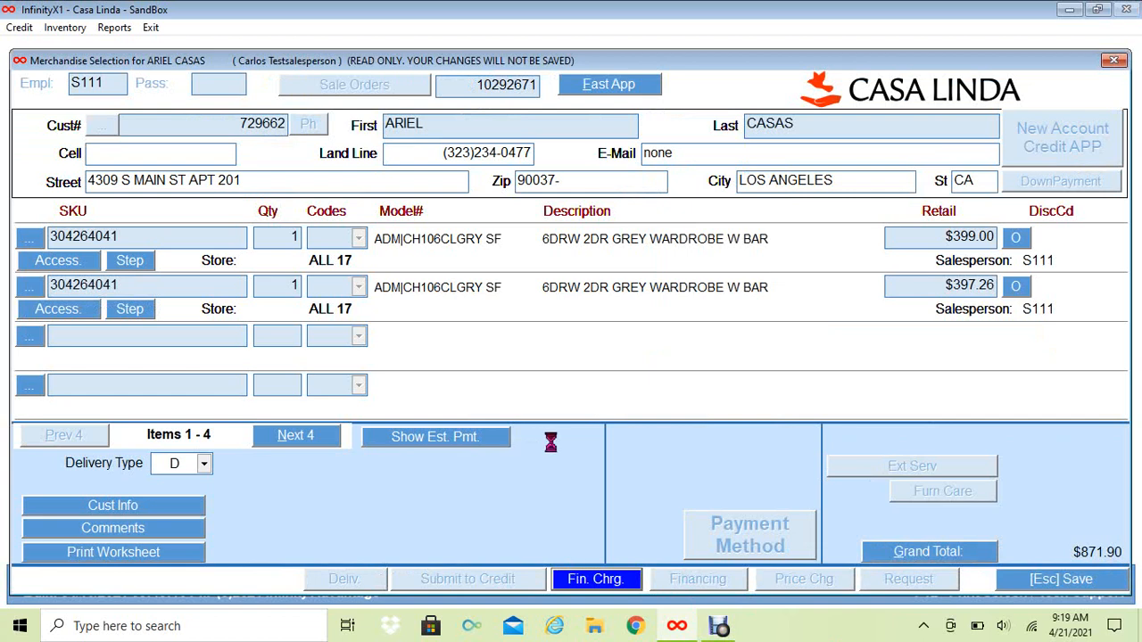
Step: Save the $871.90 Casa Linda payment data and post the sale, creating its Security Agreement
{"action": "left_click", "coordinate": [738, 557]}
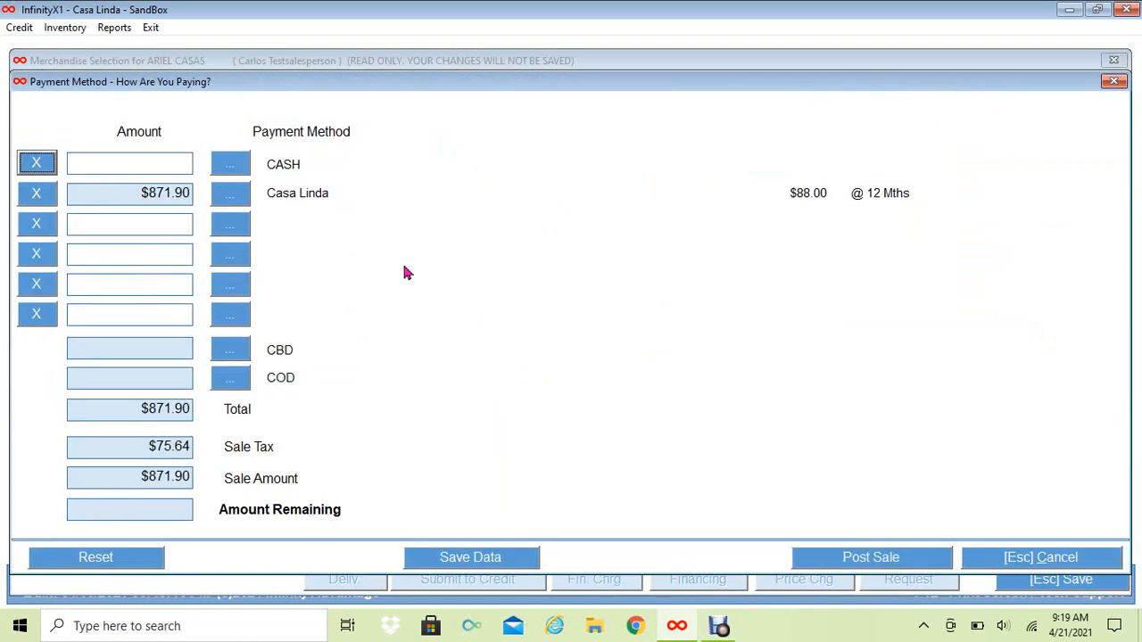
{"action": "left_click", "coordinate": [444, 560]}
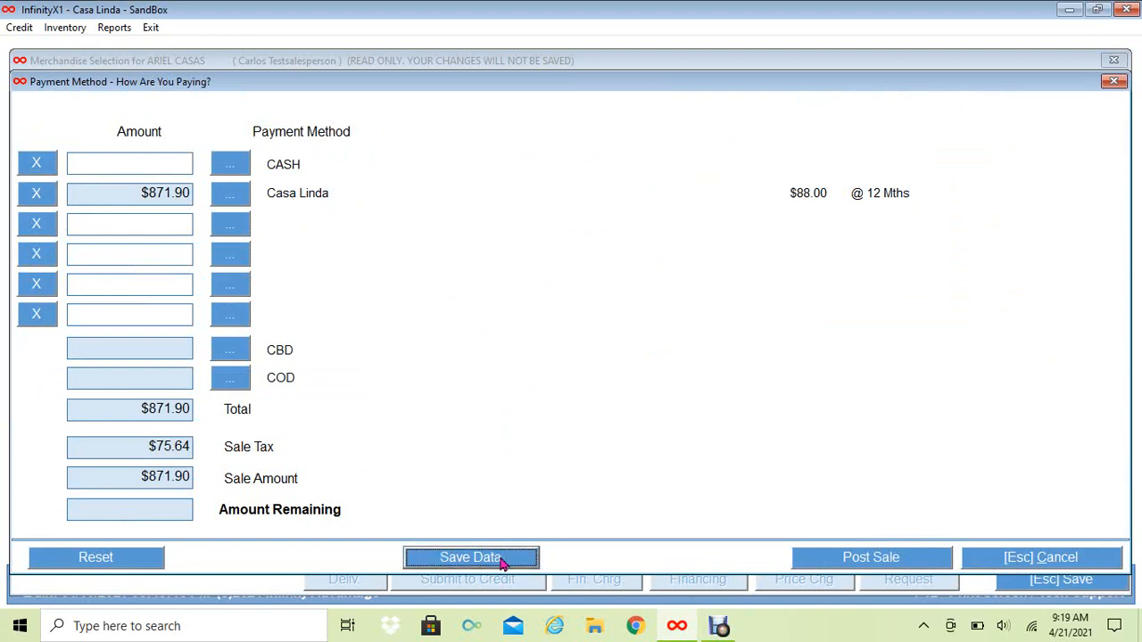
{"action": "left_click", "coordinate": [816, 562]}
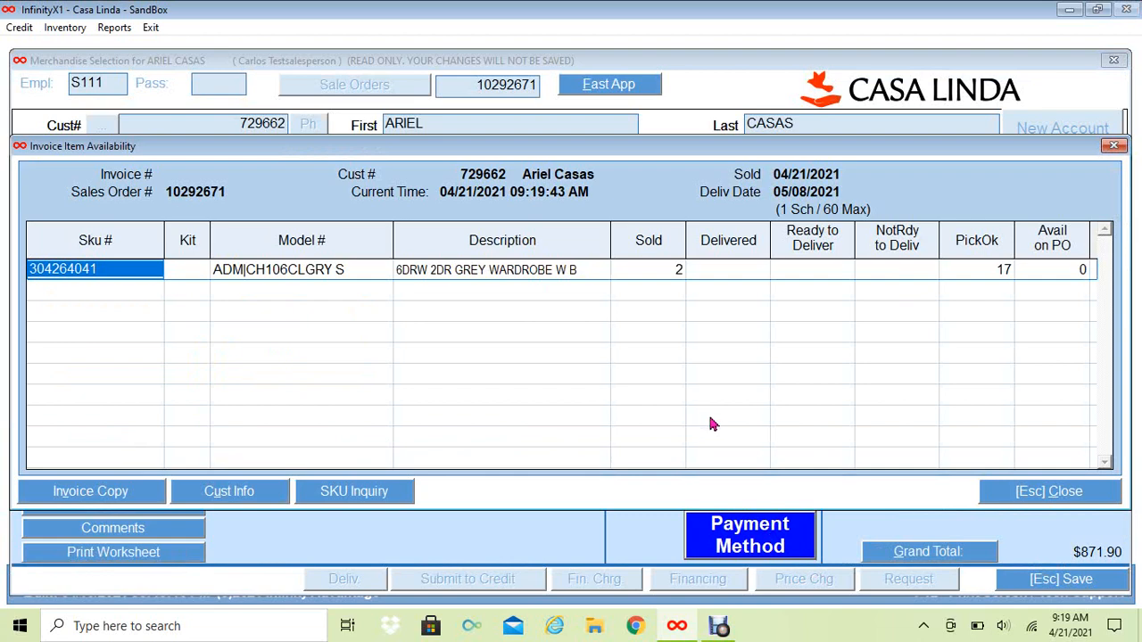
{"action": "left_click", "coordinate": [1032, 498]}
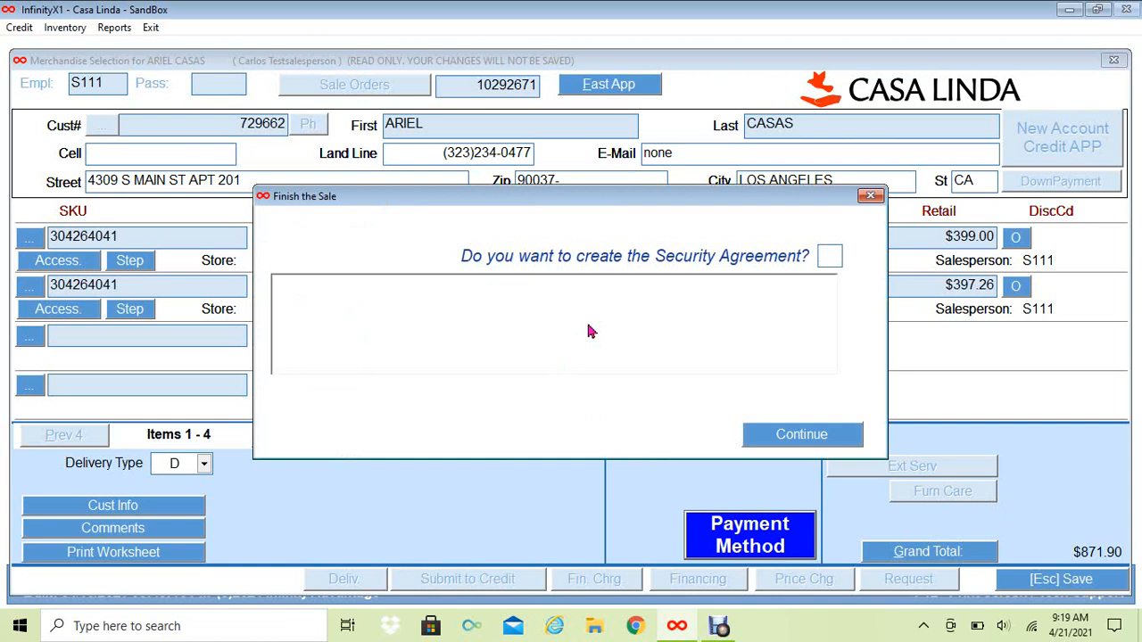
{"action": "key", "text": "Return"}
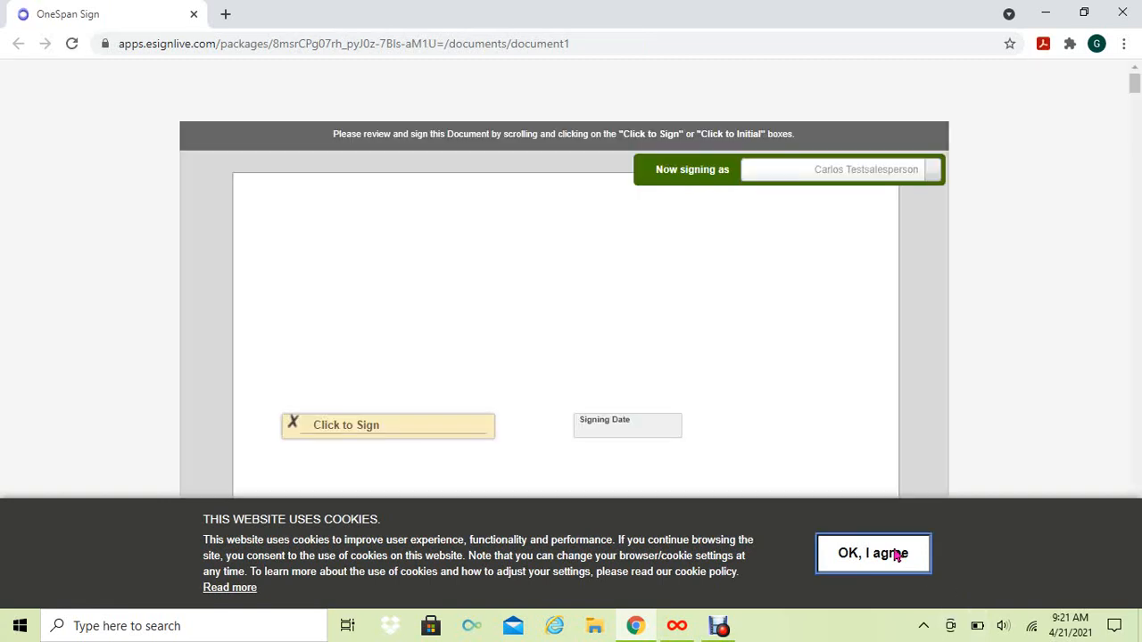
Step: Accept the site's cookies, then sign the identification verification and initial the Security Agreement as the salesperson, confirming the signatures
{"action": "left_click", "coordinate": [895, 553]}
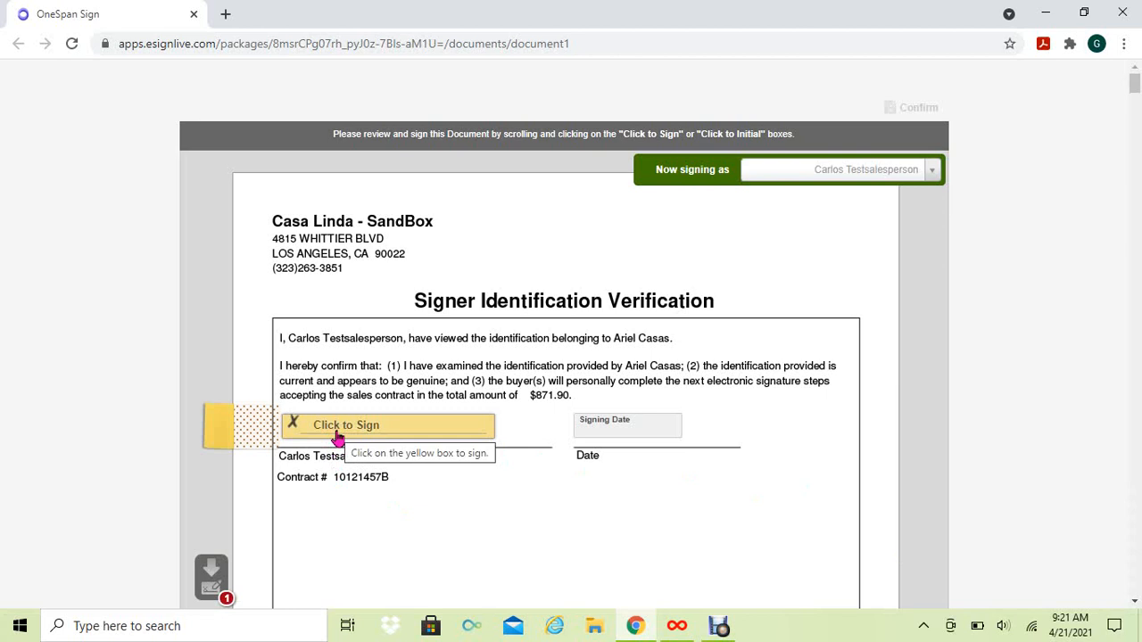
{"action": "left_click", "coordinate": [337, 435]}
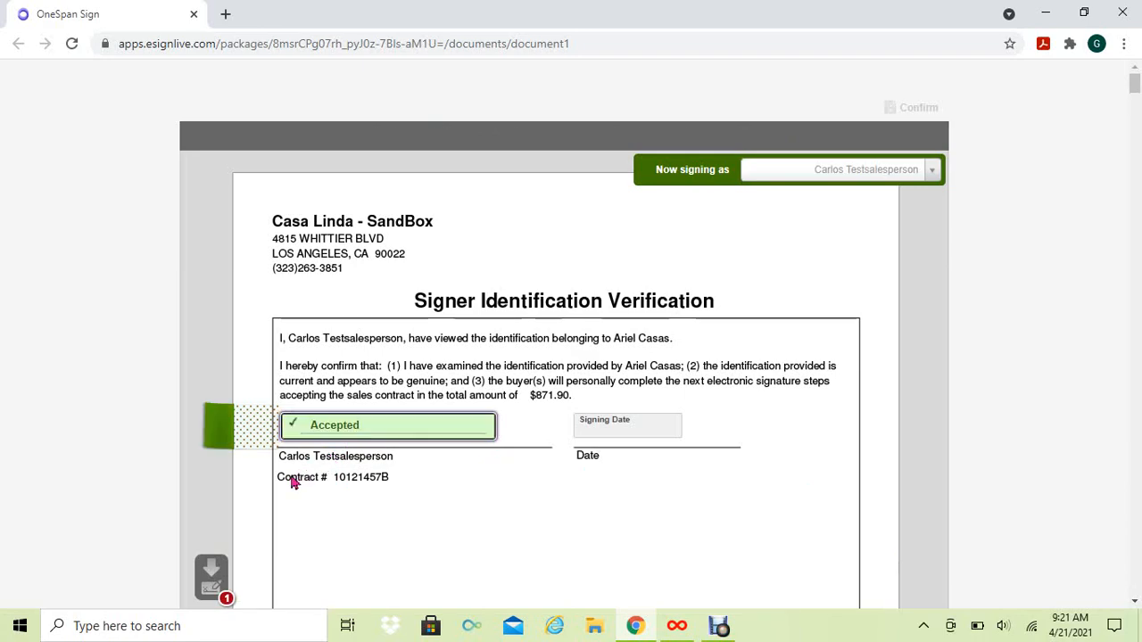
{"action": "left_click", "coordinate": [225, 603]}
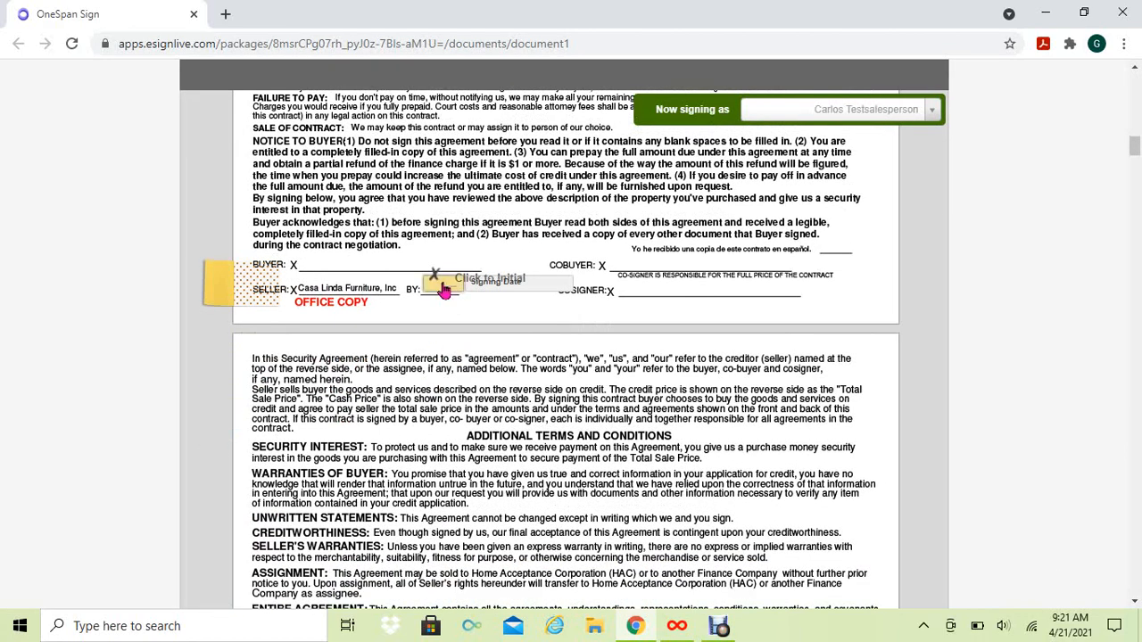
{"action": "left_click", "coordinate": [443, 288]}
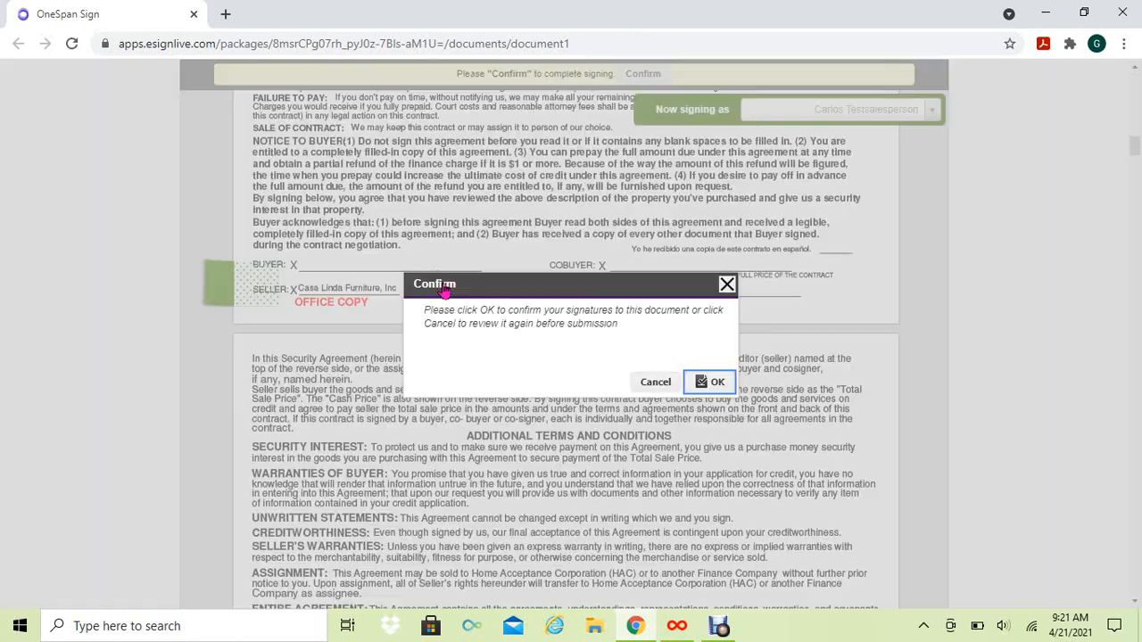
{"action": "left_click", "coordinate": [724, 384]}
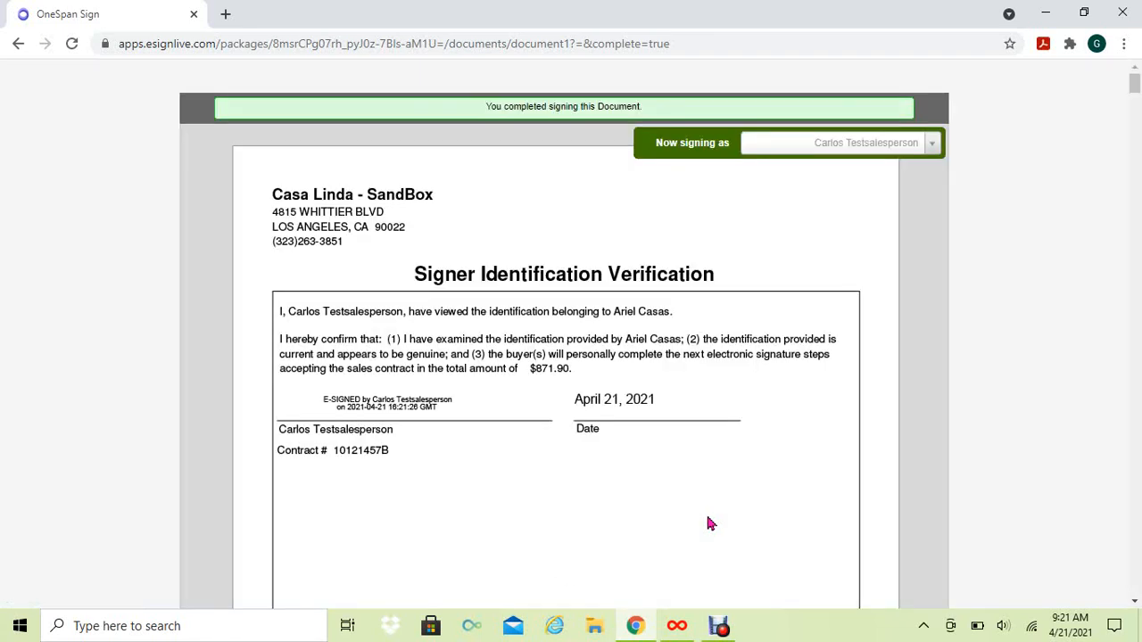
Step: Switch the signer to the customer and complete the buyer signature and both customer initials on the Security Agreement
{"action": "left_click", "coordinate": [932, 142]}
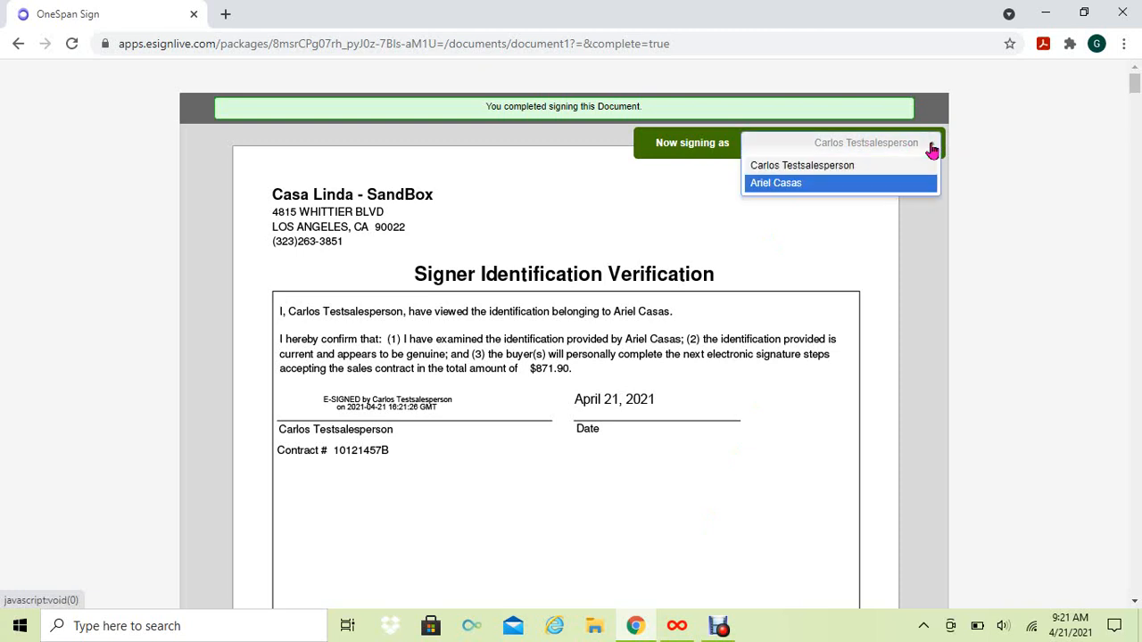
{"action": "left_click", "coordinate": [790, 184]}
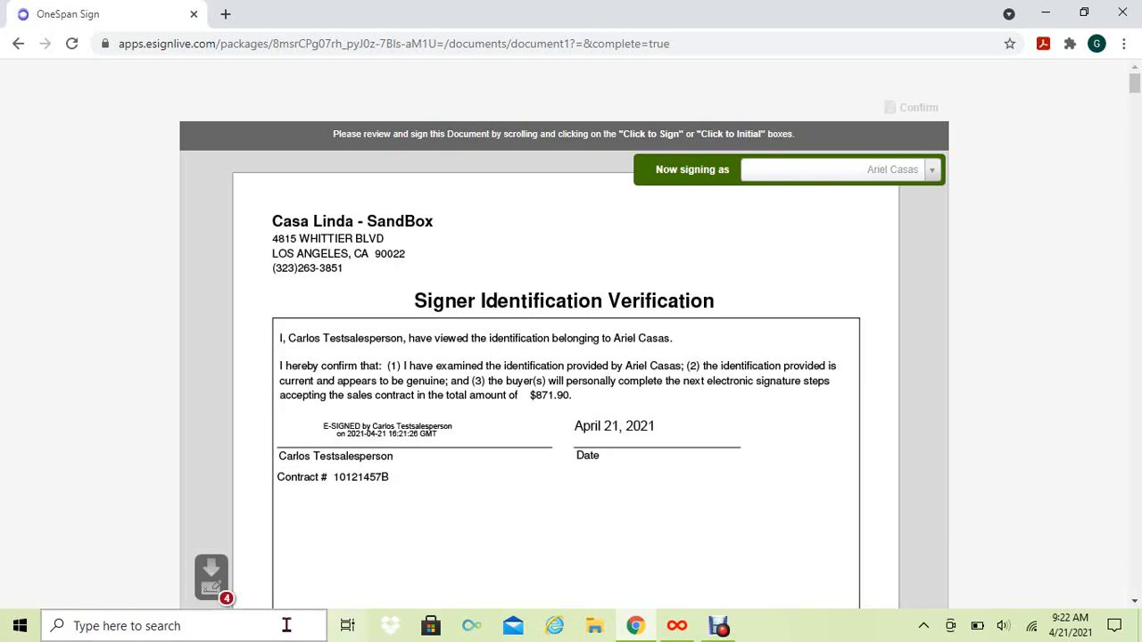
{"action": "left_click", "coordinate": [228, 602]}
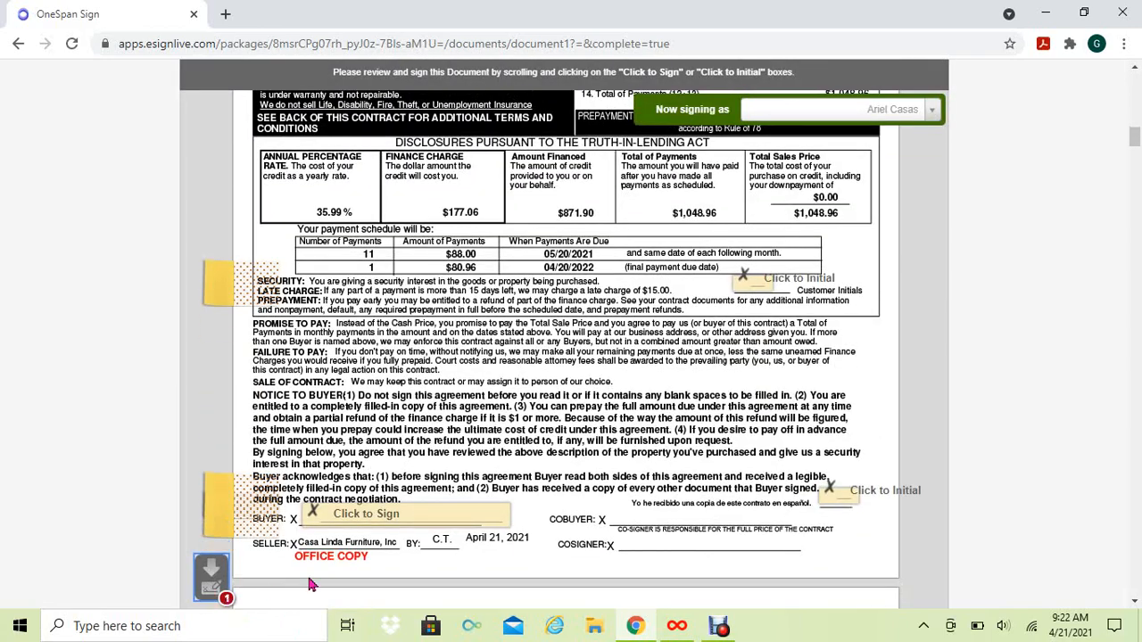
{"action": "left_click", "coordinate": [744, 286]}
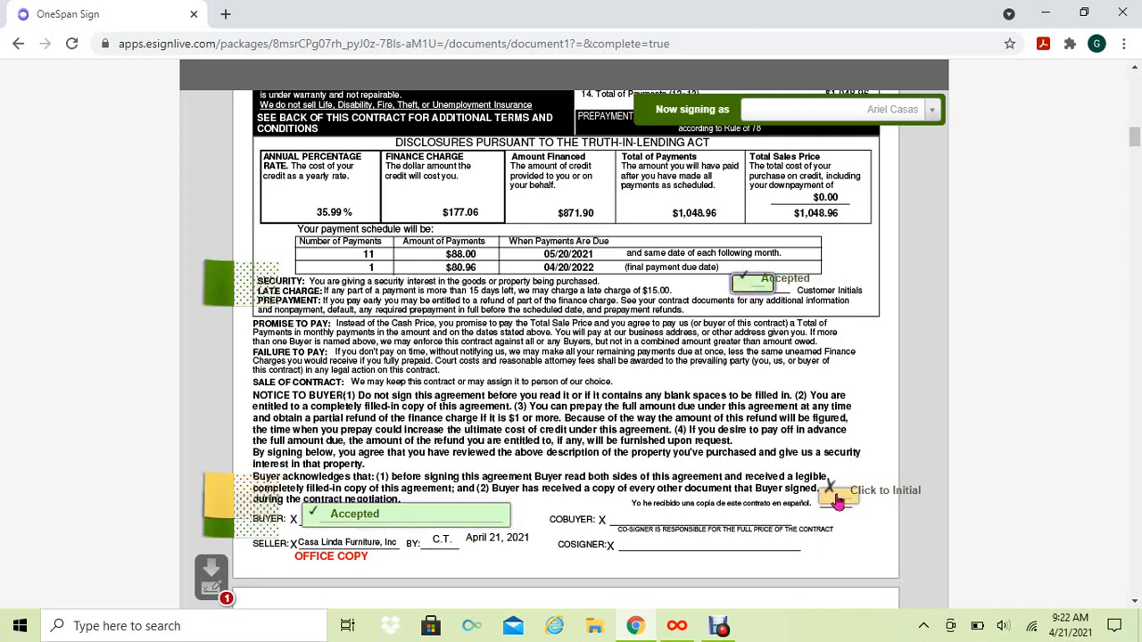
{"action": "left_click", "coordinate": [837, 499]}
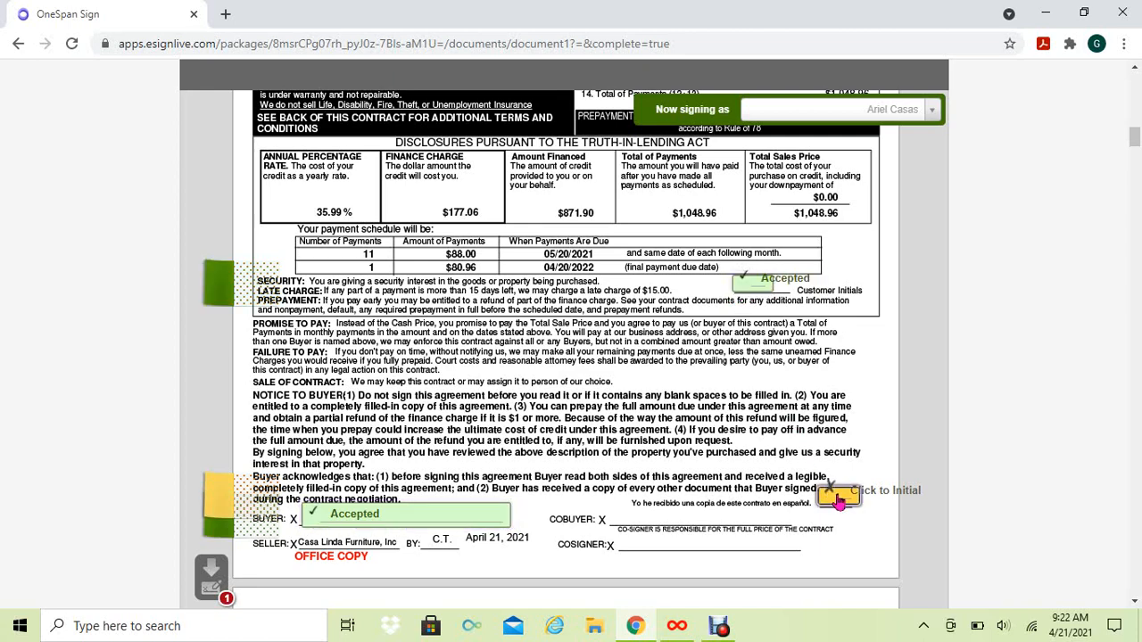
Step: Sign the employment and credit verification authorization as the customer and confirm the signatures
{"action": "left_click", "coordinate": [223, 602]}
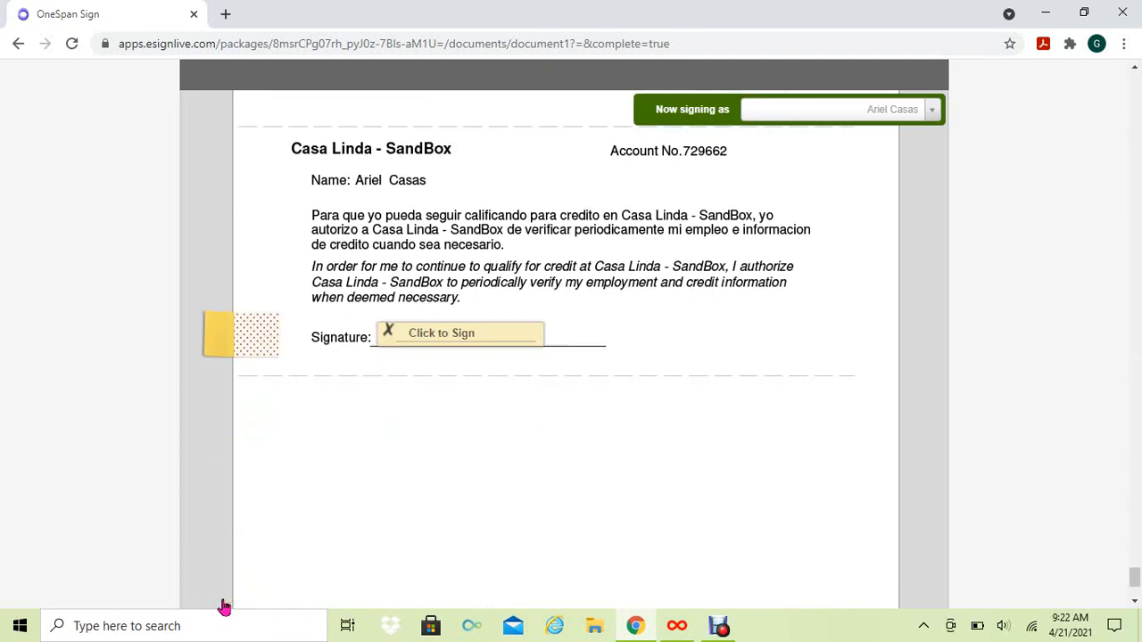
{"action": "left_click", "coordinate": [426, 335]}
{"action": "left_click", "coordinate": [426, 335]}
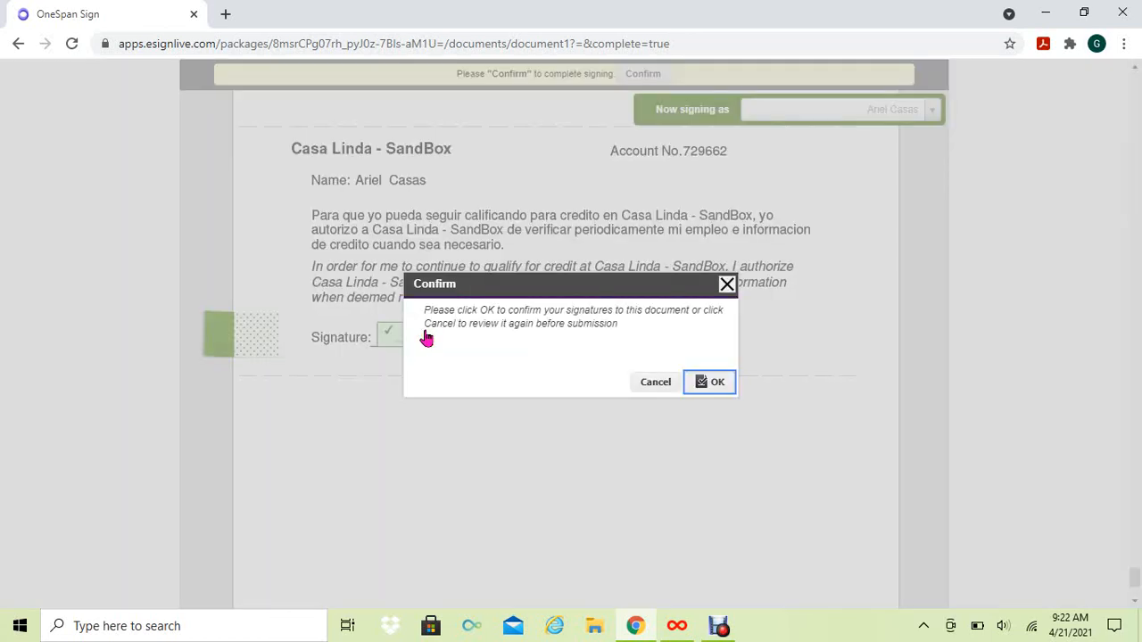
{"action": "left_click", "coordinate": [719, 393]}
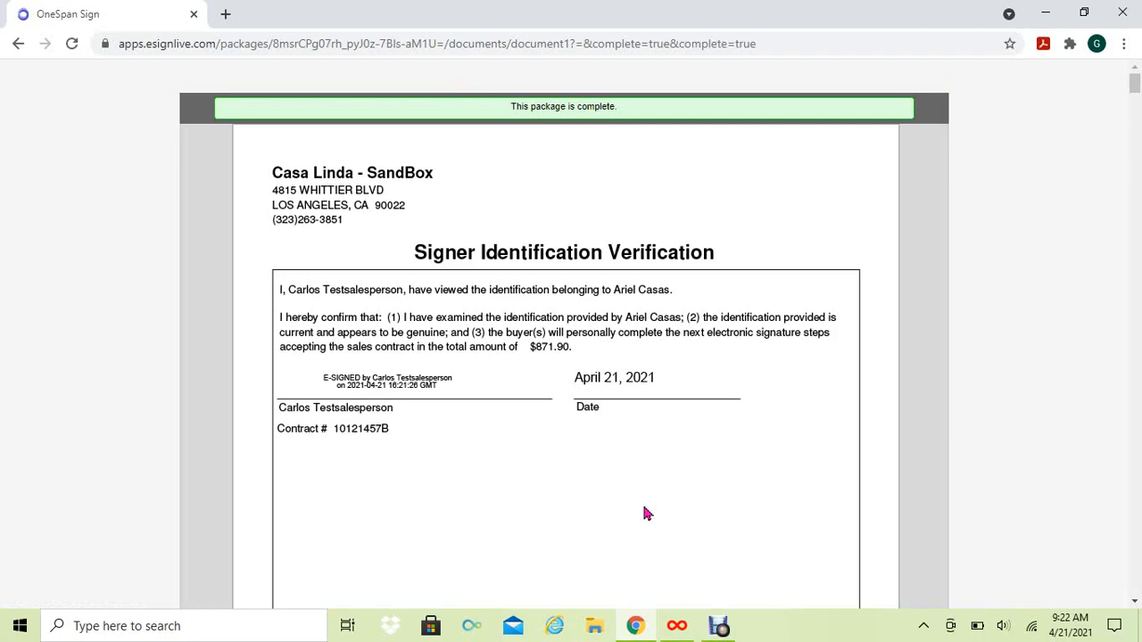
Step: Review the completed signing package, examining the signer verification, the Security Agreement terms and signatures, and the Spanish contract copy
{"action": "scroll", "coordinate": [767, 431], "scroll_direction": "down", "scroll_amount": 8}
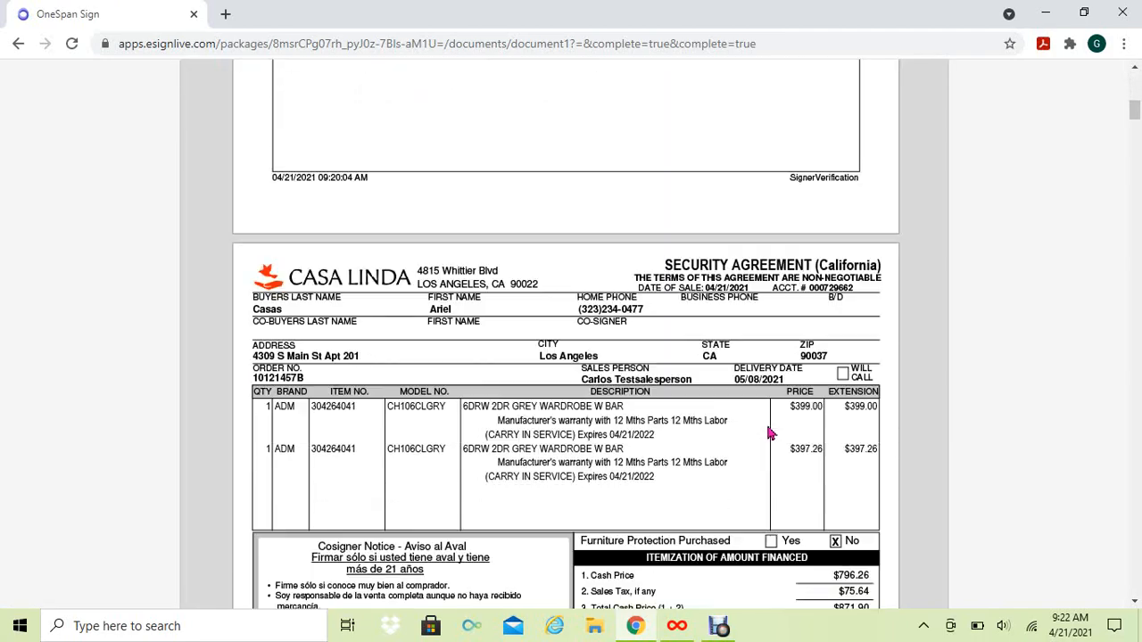
{"action": "scroll", "coordinate": [770, 433], "scroll_direction": "down", "scroll_amount": 10}
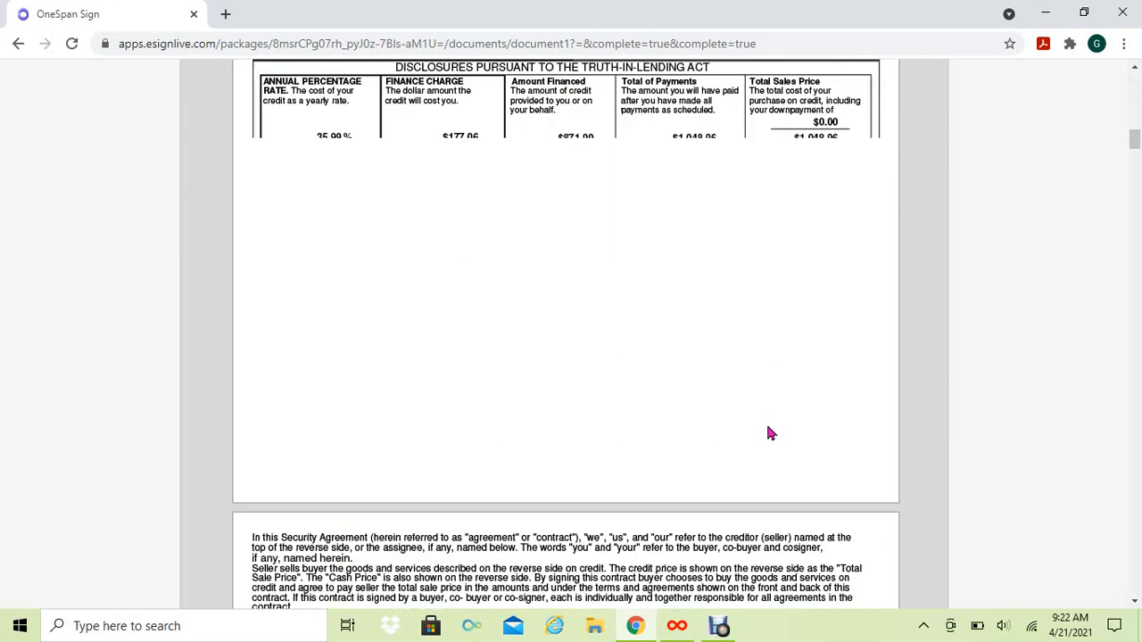
{"action": "scroll", "coordinate": [770, 434], "scroll_direction": "down", "scroll_amount": 10}
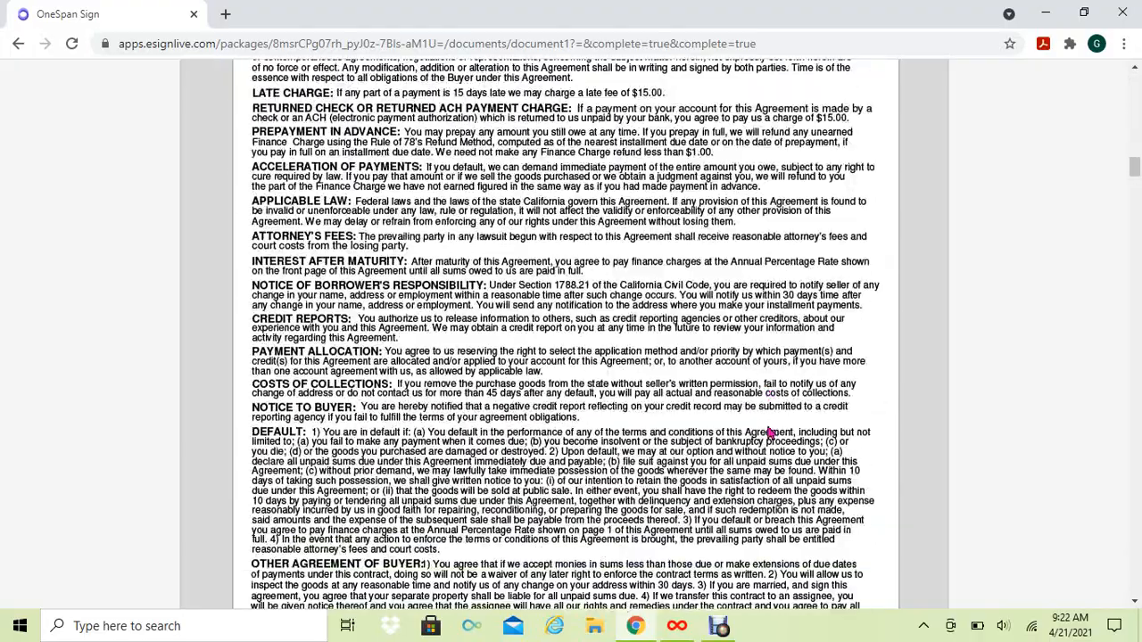
{"action": "scroll", "coordinate": [769, 432], "scroll_direction": "down", "scroll_amount": 10}
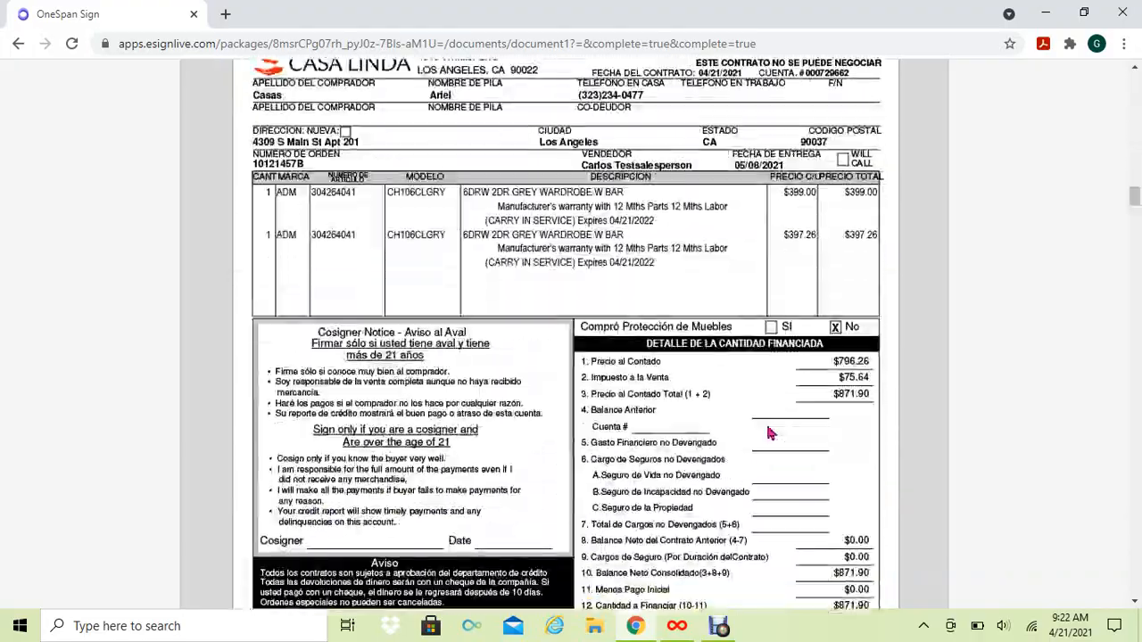
{"action": "scroll", "coordinate": [769, 433], "scroll_direction": "up", "scroll_amount": 10}
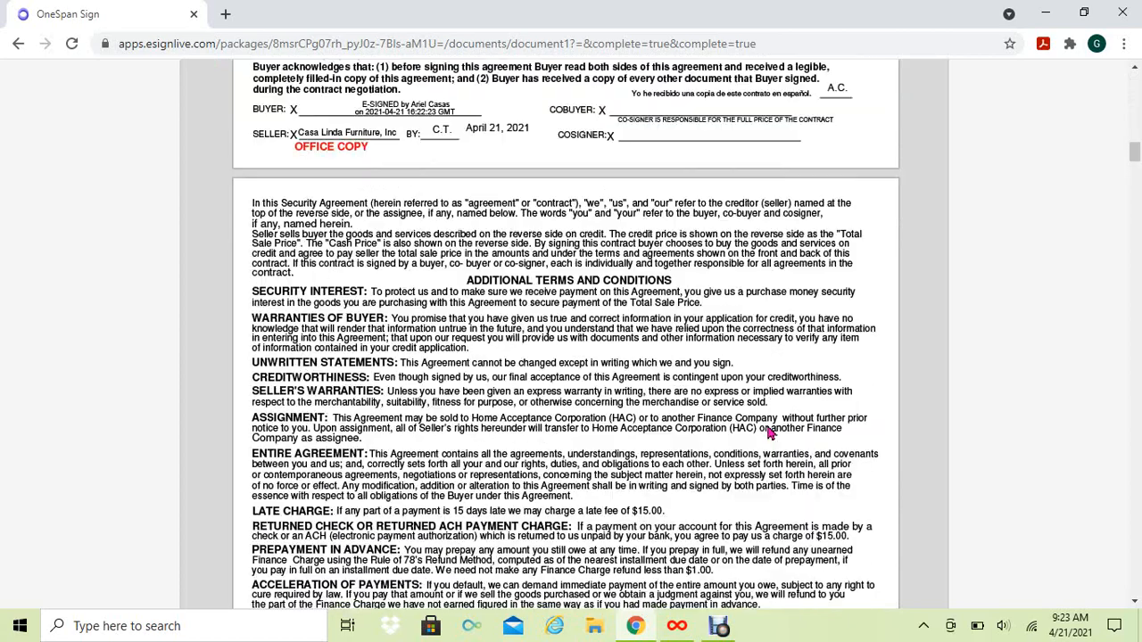
{"action": "scroll", "coordinate": [771, 434], "scroll_direction": "up", "scroll_amount": 15}
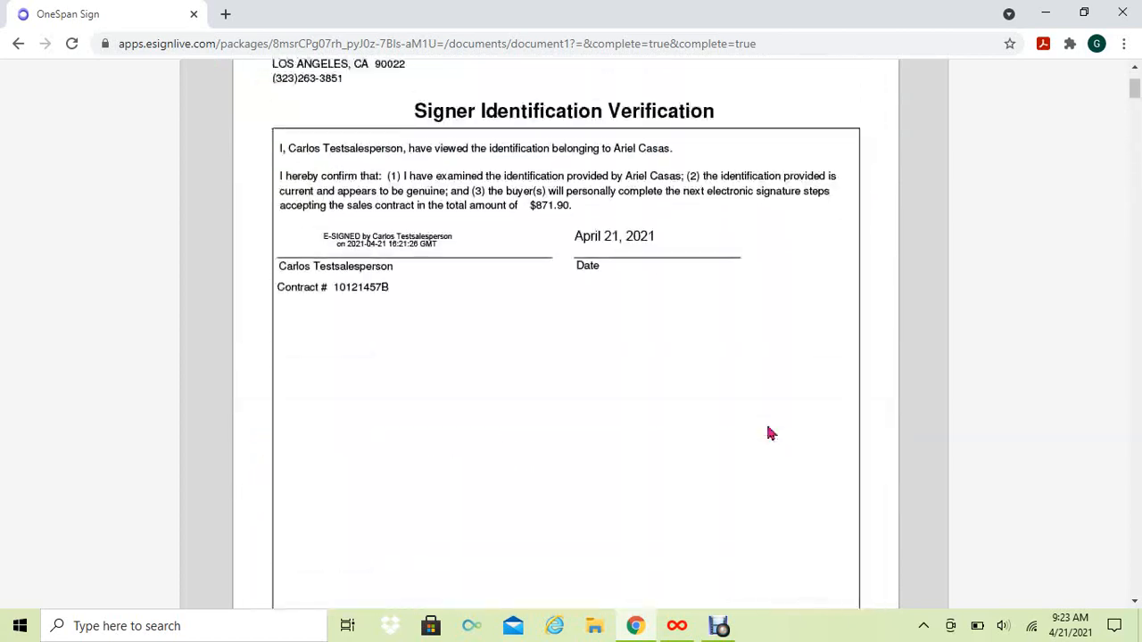
{"action": "scroll", "coordinate": [771, 433], "scroll_direction": "up", "scroll_amount": 2}
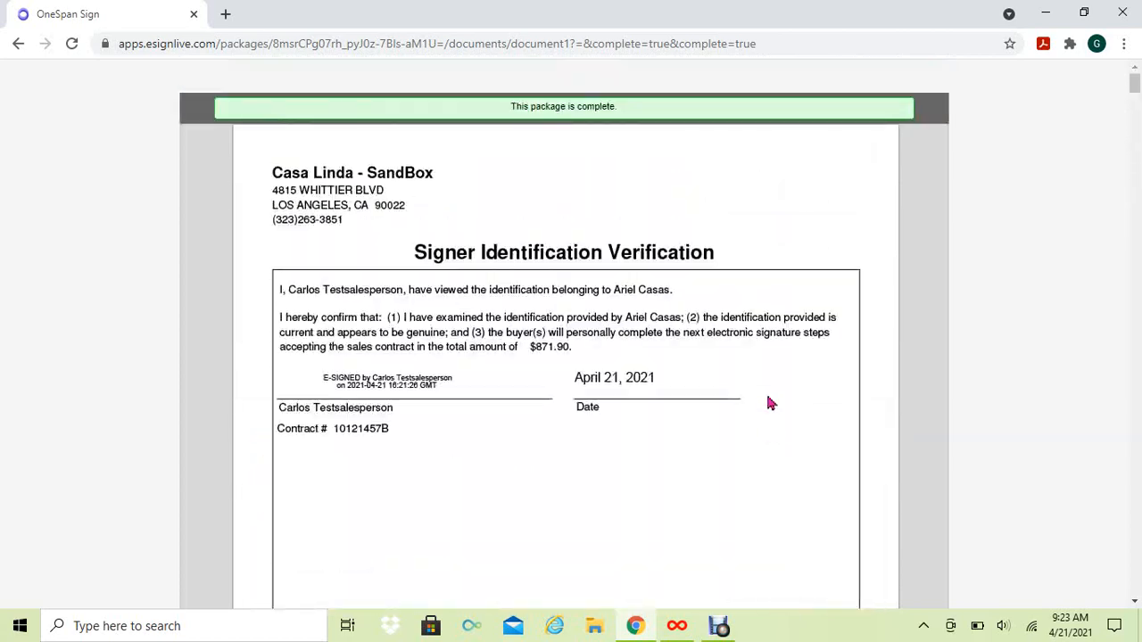
Step: Close the completed signing page and confirm in InfinityX1 that all signatures are complete, downloading the signed documents
{"action": "left_click", "coordinate": [1123, 13]}
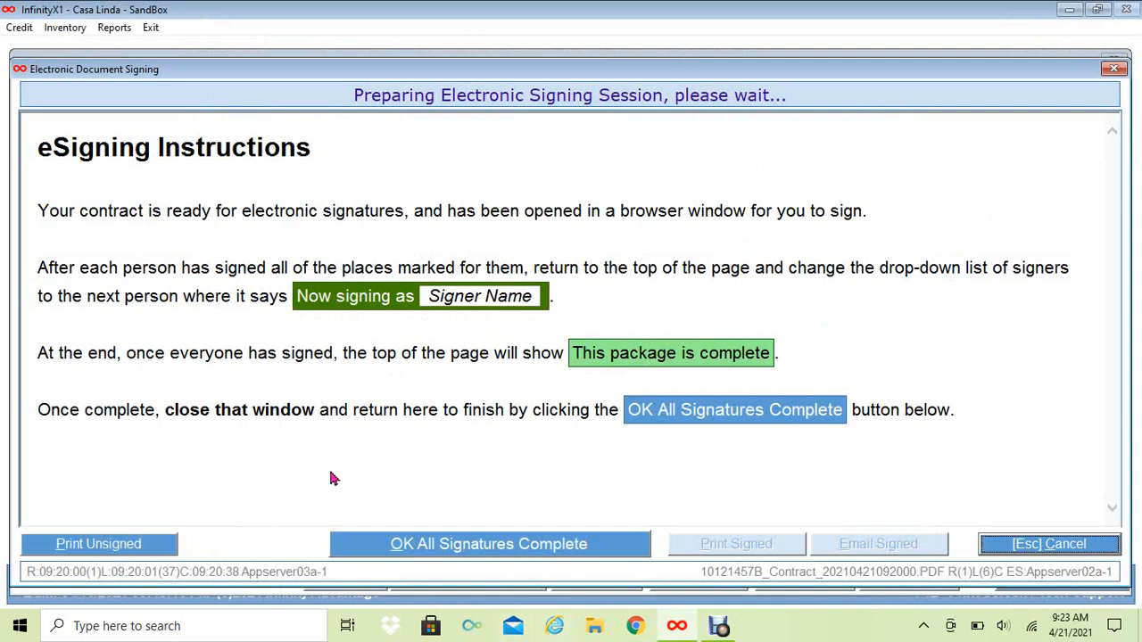
{"action": "left_click", "coordinate": [437, 553]}
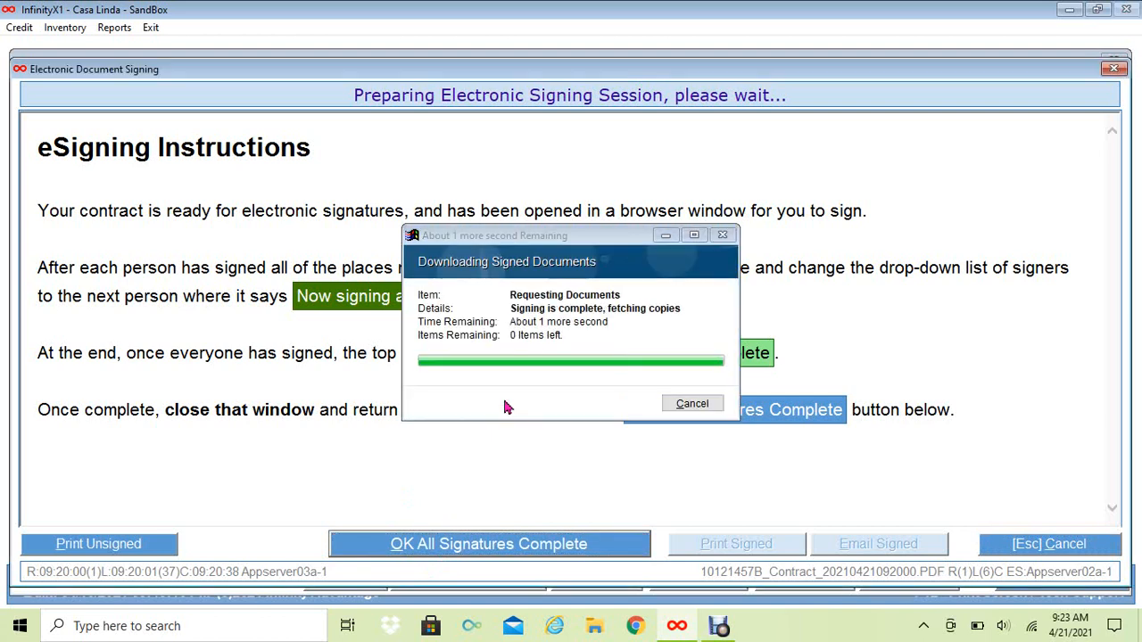
{"action": "left_click", "coordinate": [540, 392]}
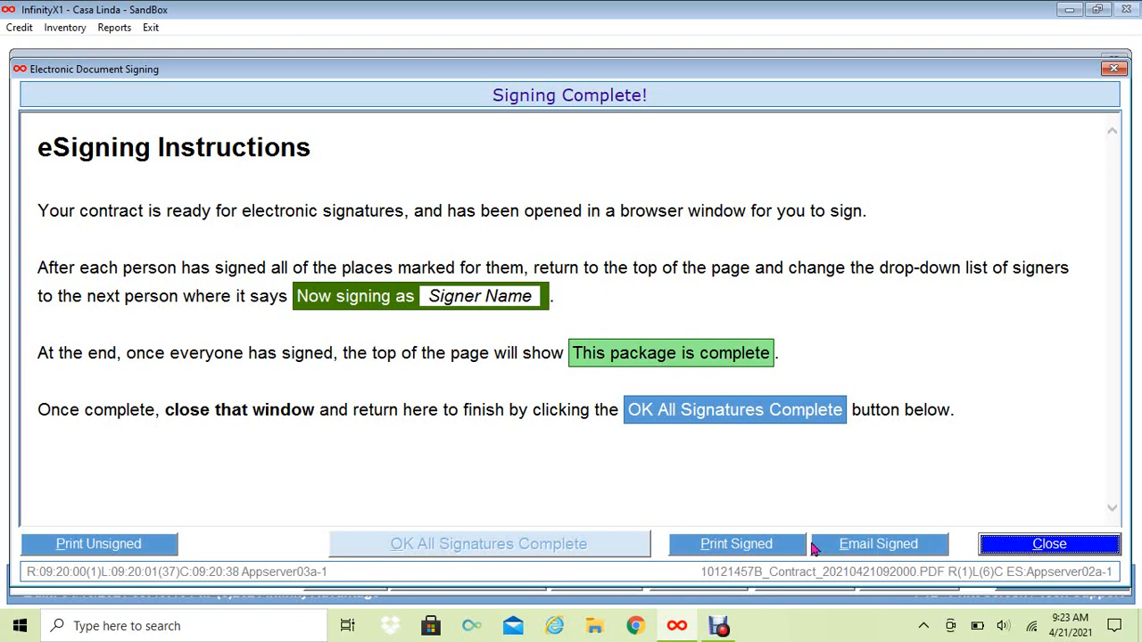
Step: Print all pages of the signed PDF on the HP LaserJet P4015 with Legal paper and No Duplex, and close the electronic signing session
{"action": "left_click", "coordinate": [772, 549]}
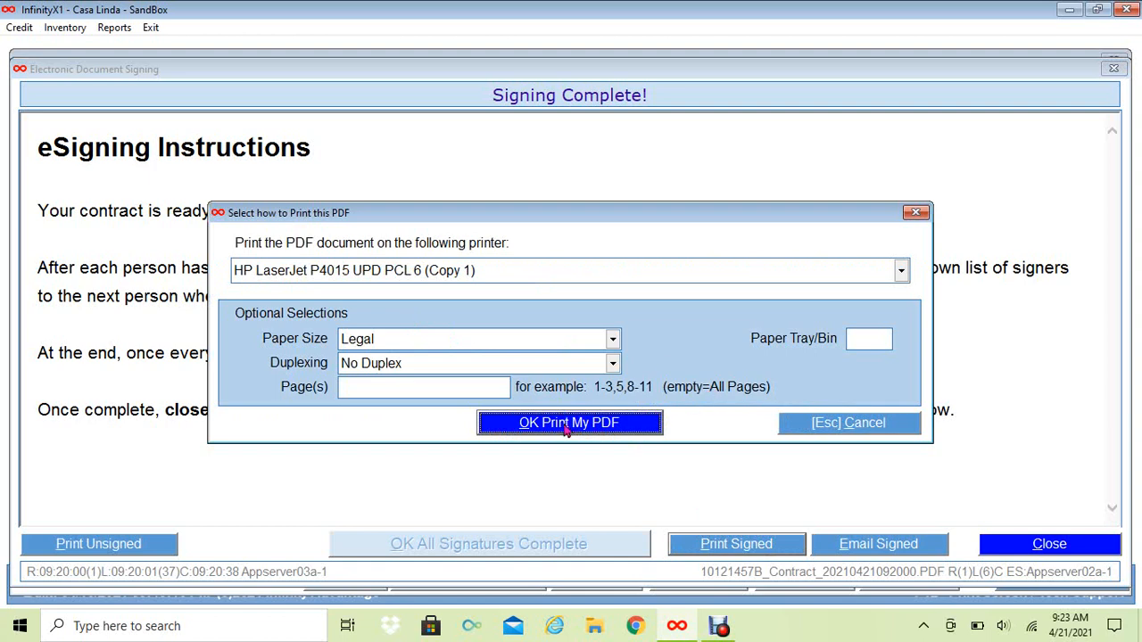
{"action": "left_click", "coordinate": [568, 424]}
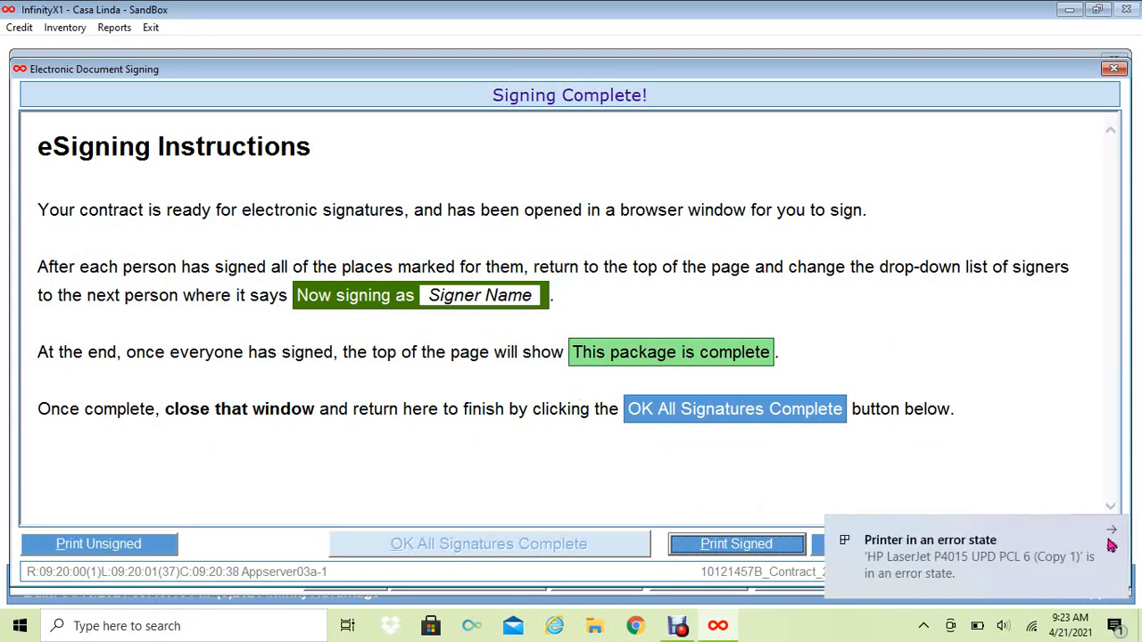
{"action": "left_click", "coordinate": [1112, 536]}
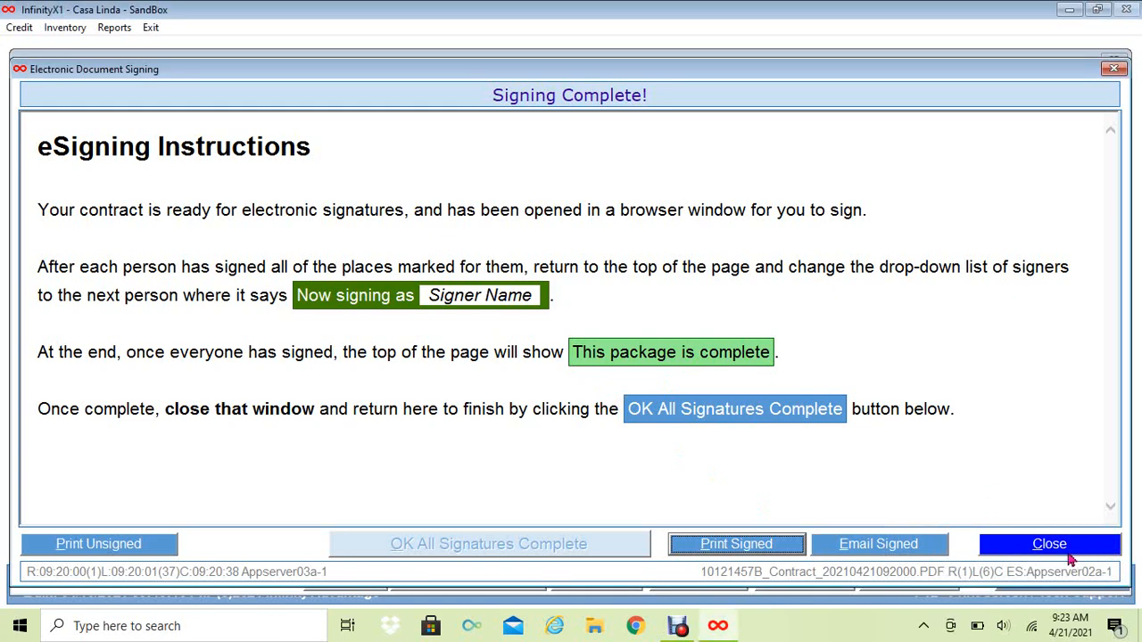
{"action": "left_click", "coordinate": [1070, 550]}
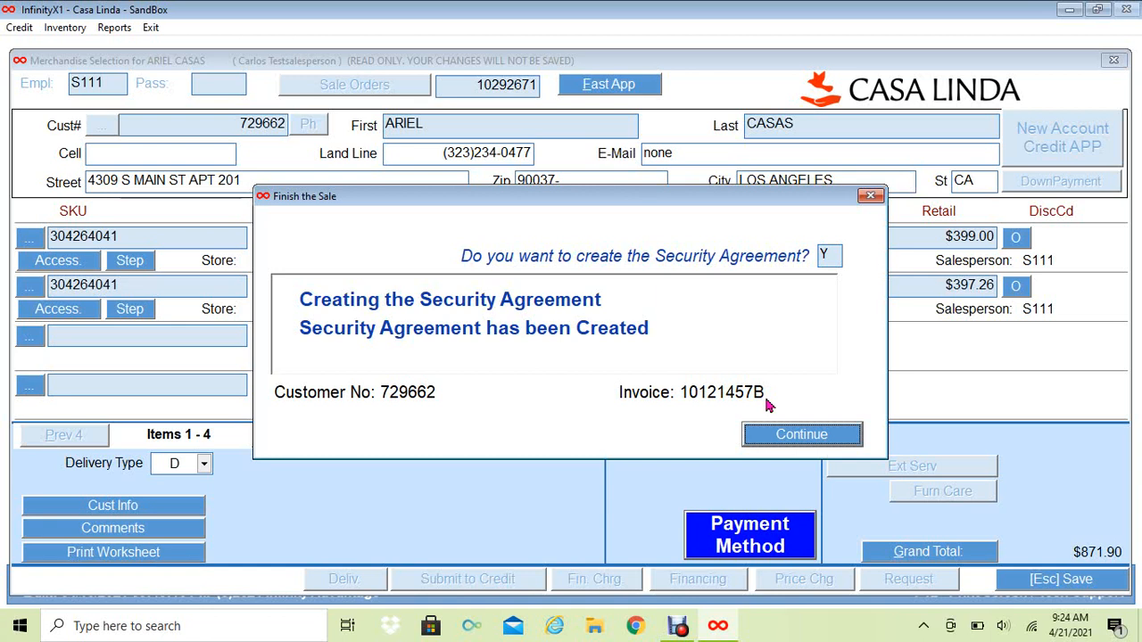
Step: Finish the Casa Linda sale after its Security Agreement and exit the merchandise selection to the Sales Desk
{"action": "left_click", "coordinate": [810, 436]}
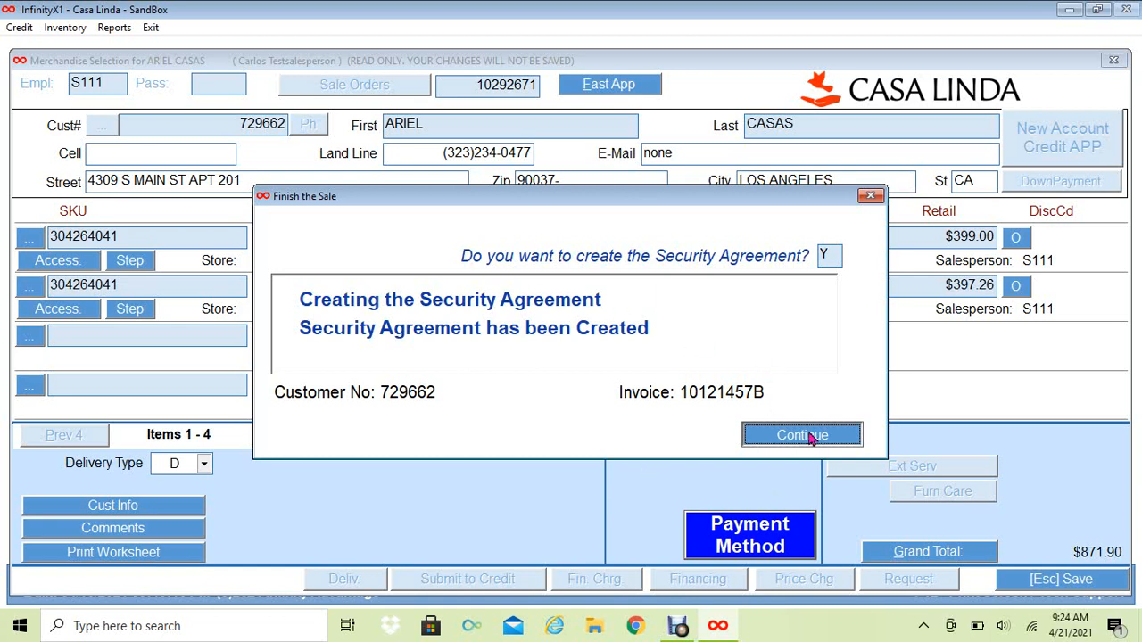
{"action": "left_click", "coordinate": [570, 357]}
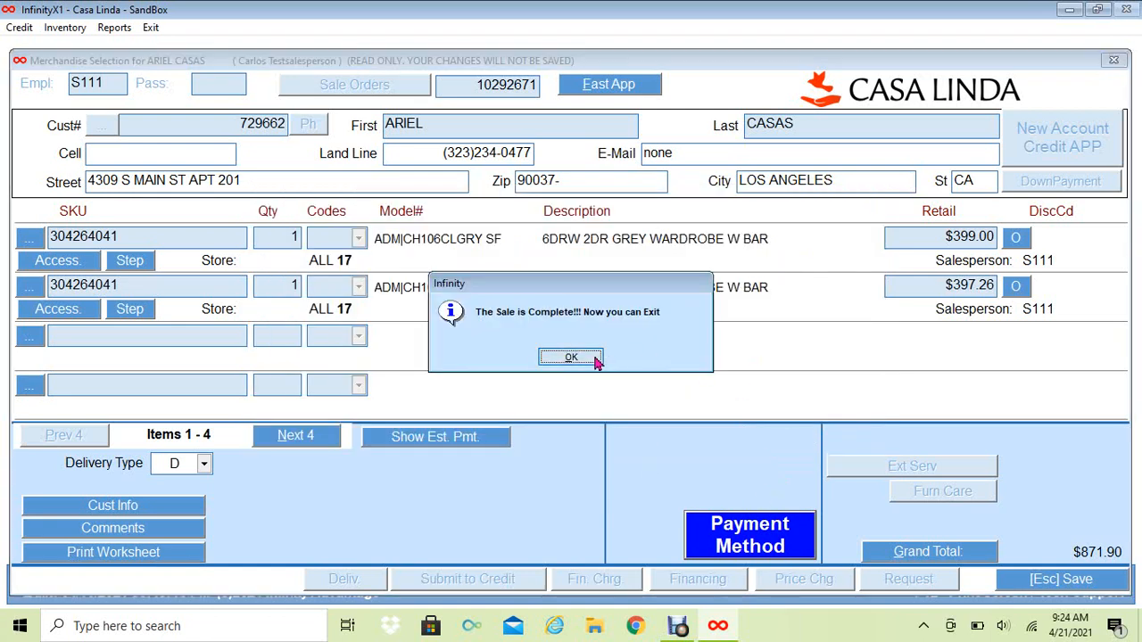
{"action": "left_click", "coordinate": [1012, 581]}
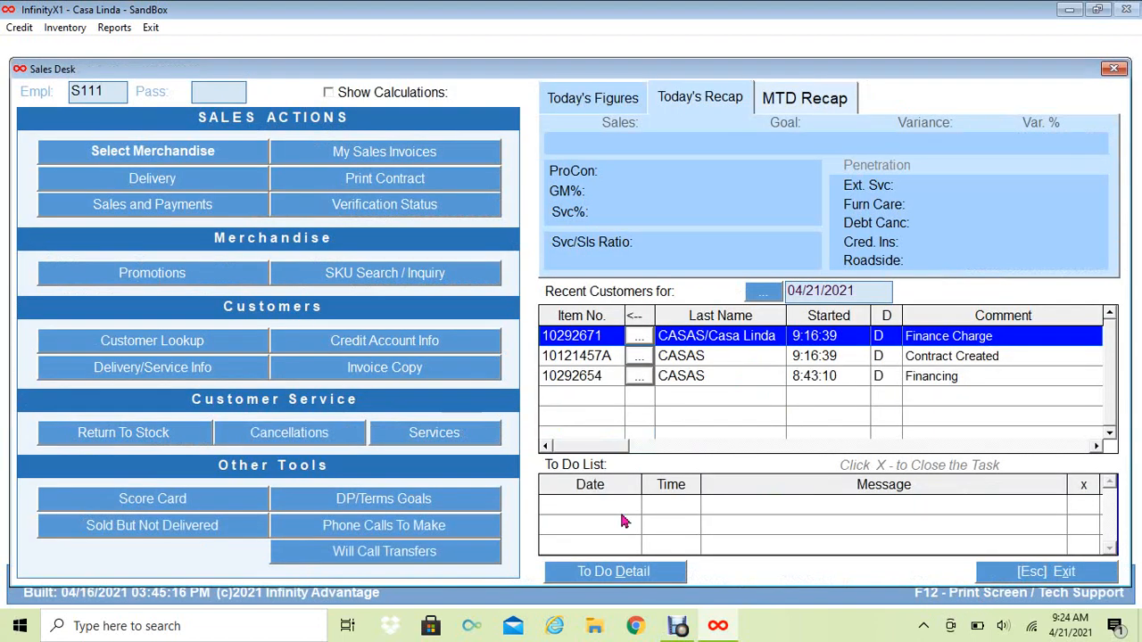